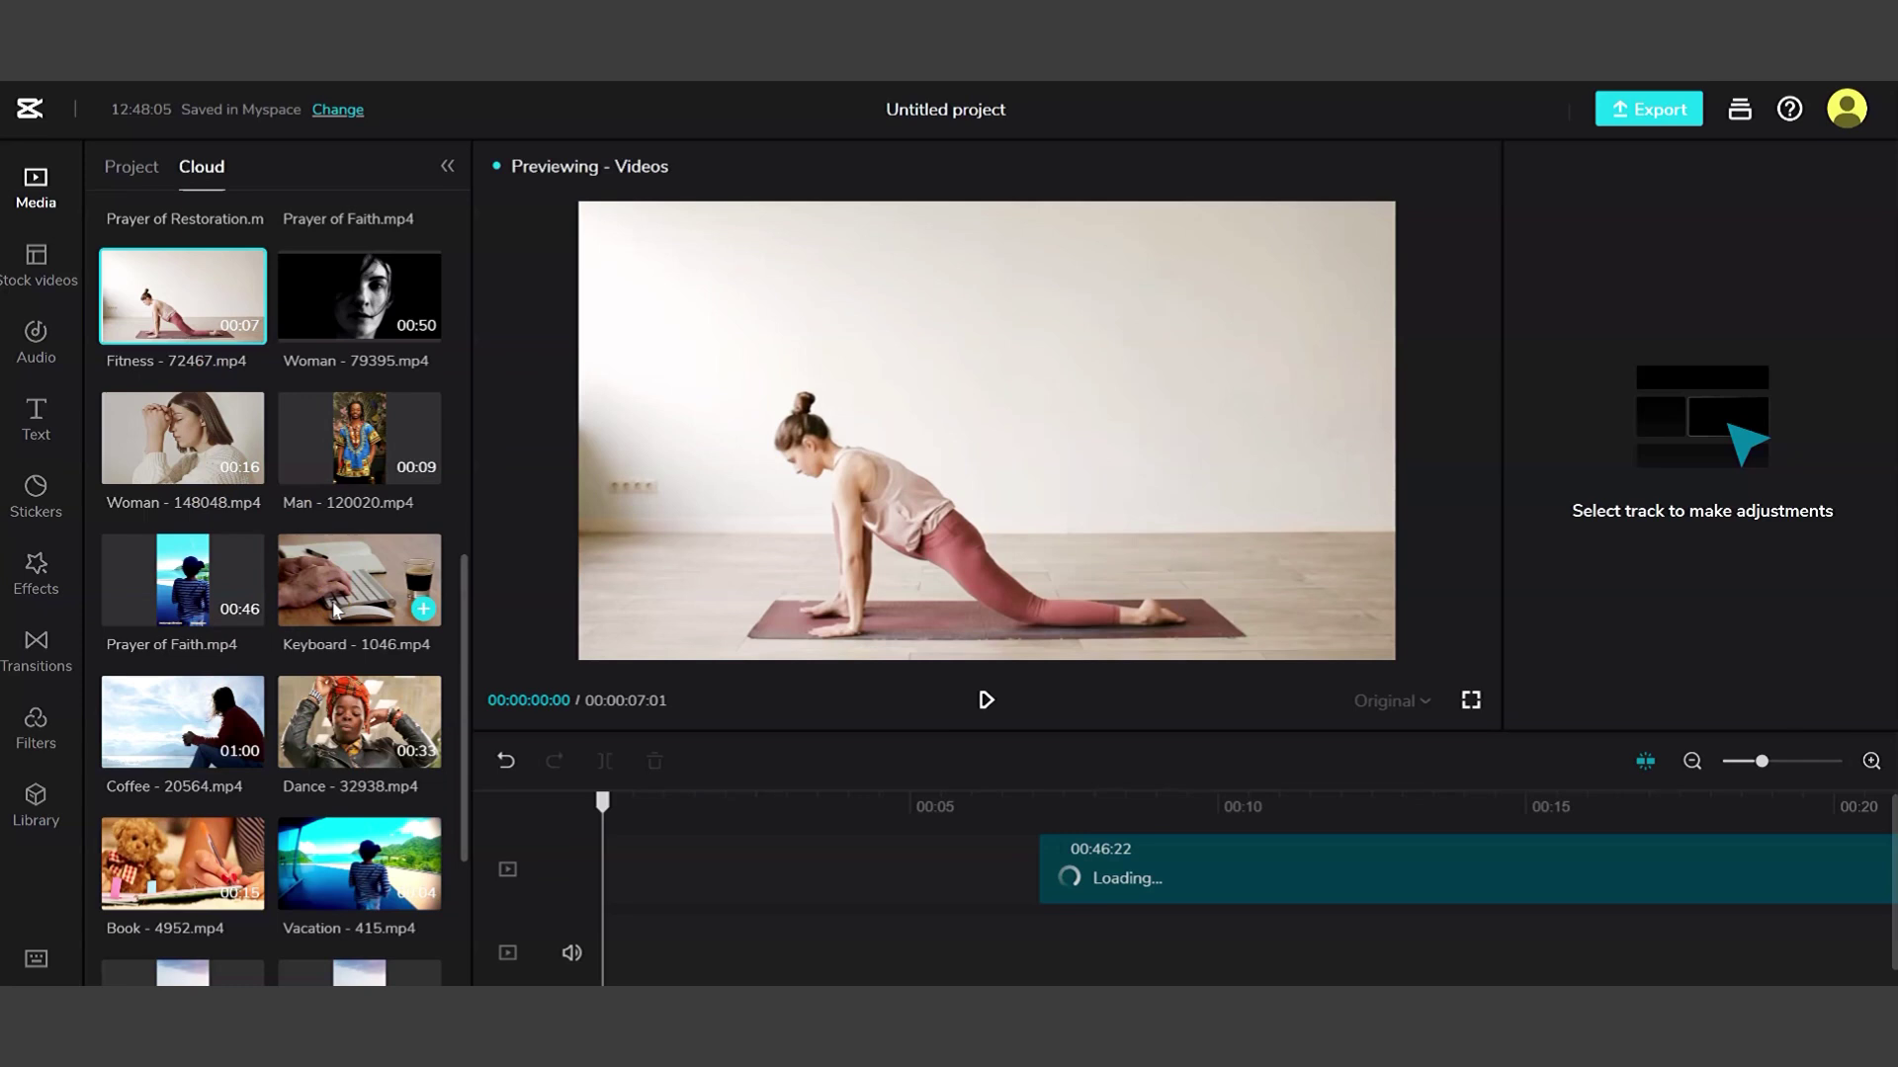
- Preview the Keyboard clip in cloud media, then exit the editor to Myspace
left_click(335, 608)
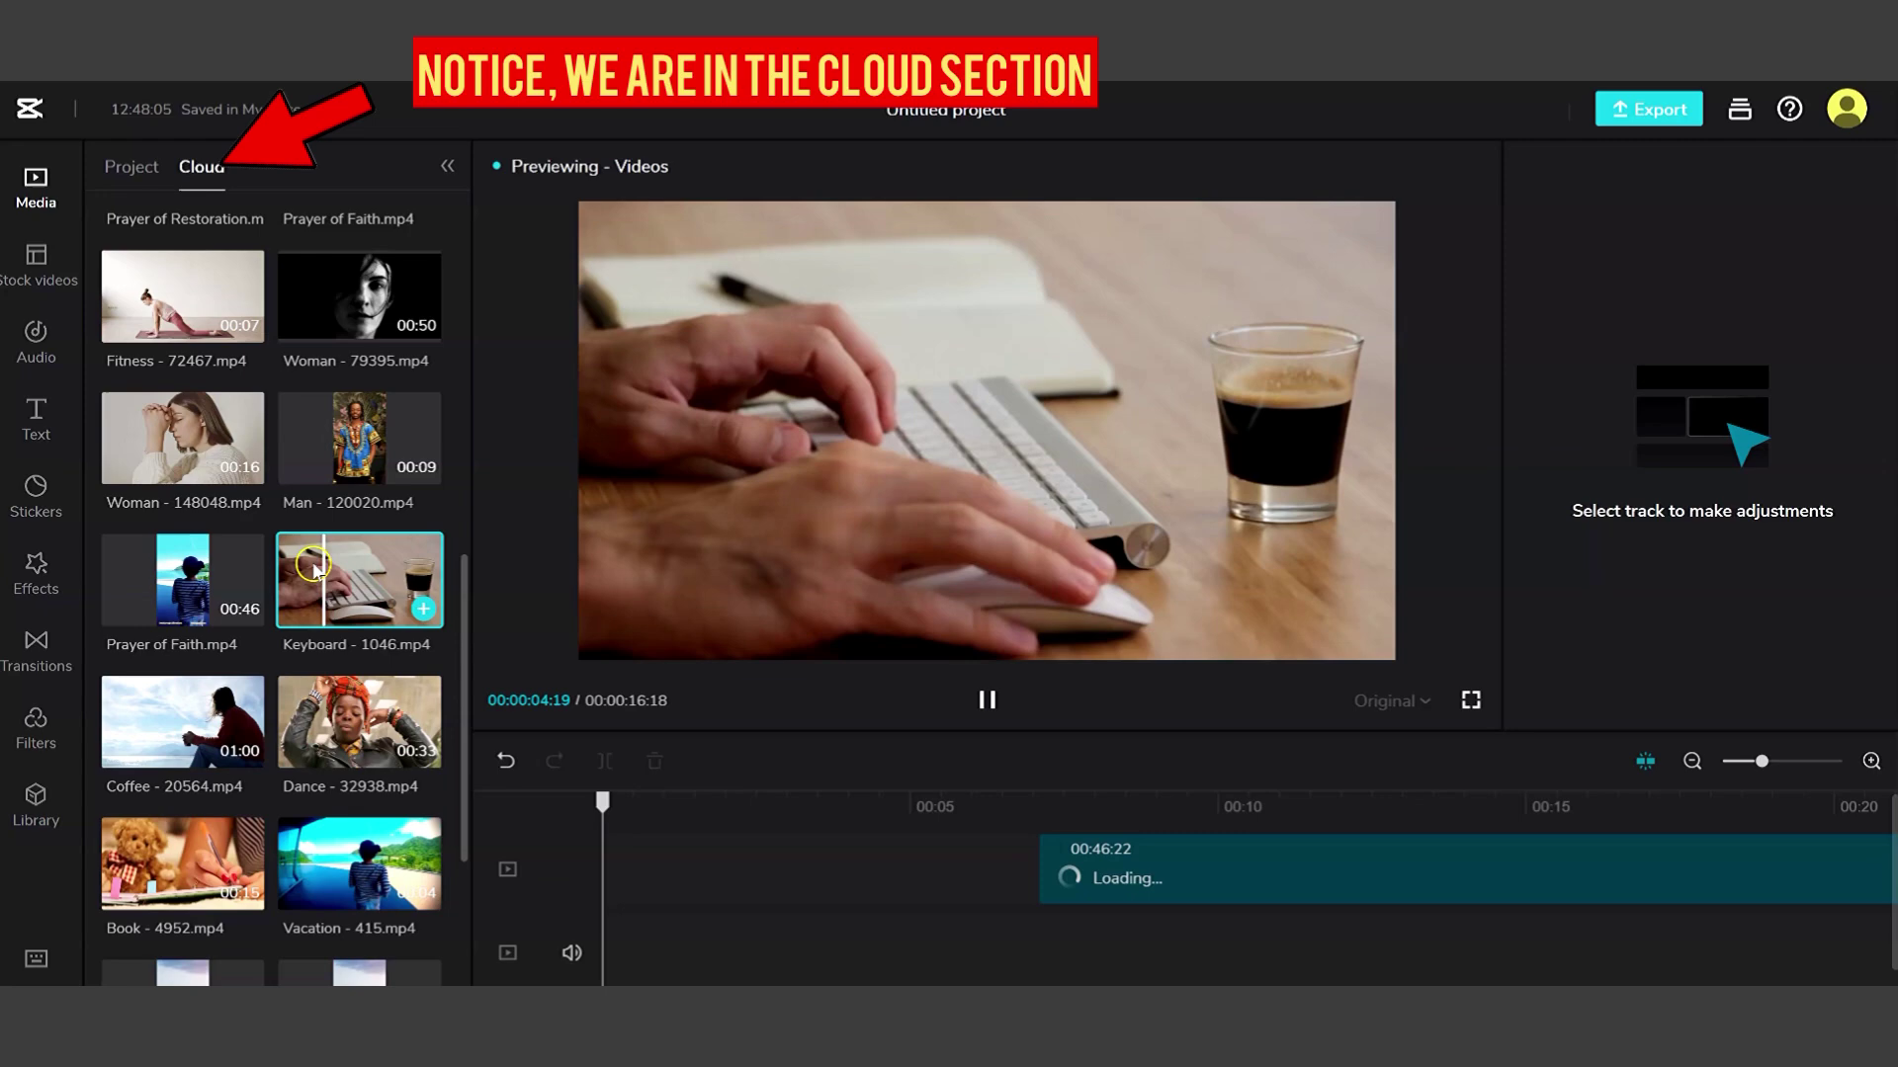
left_click(132, 167)
left_click(193, 171)
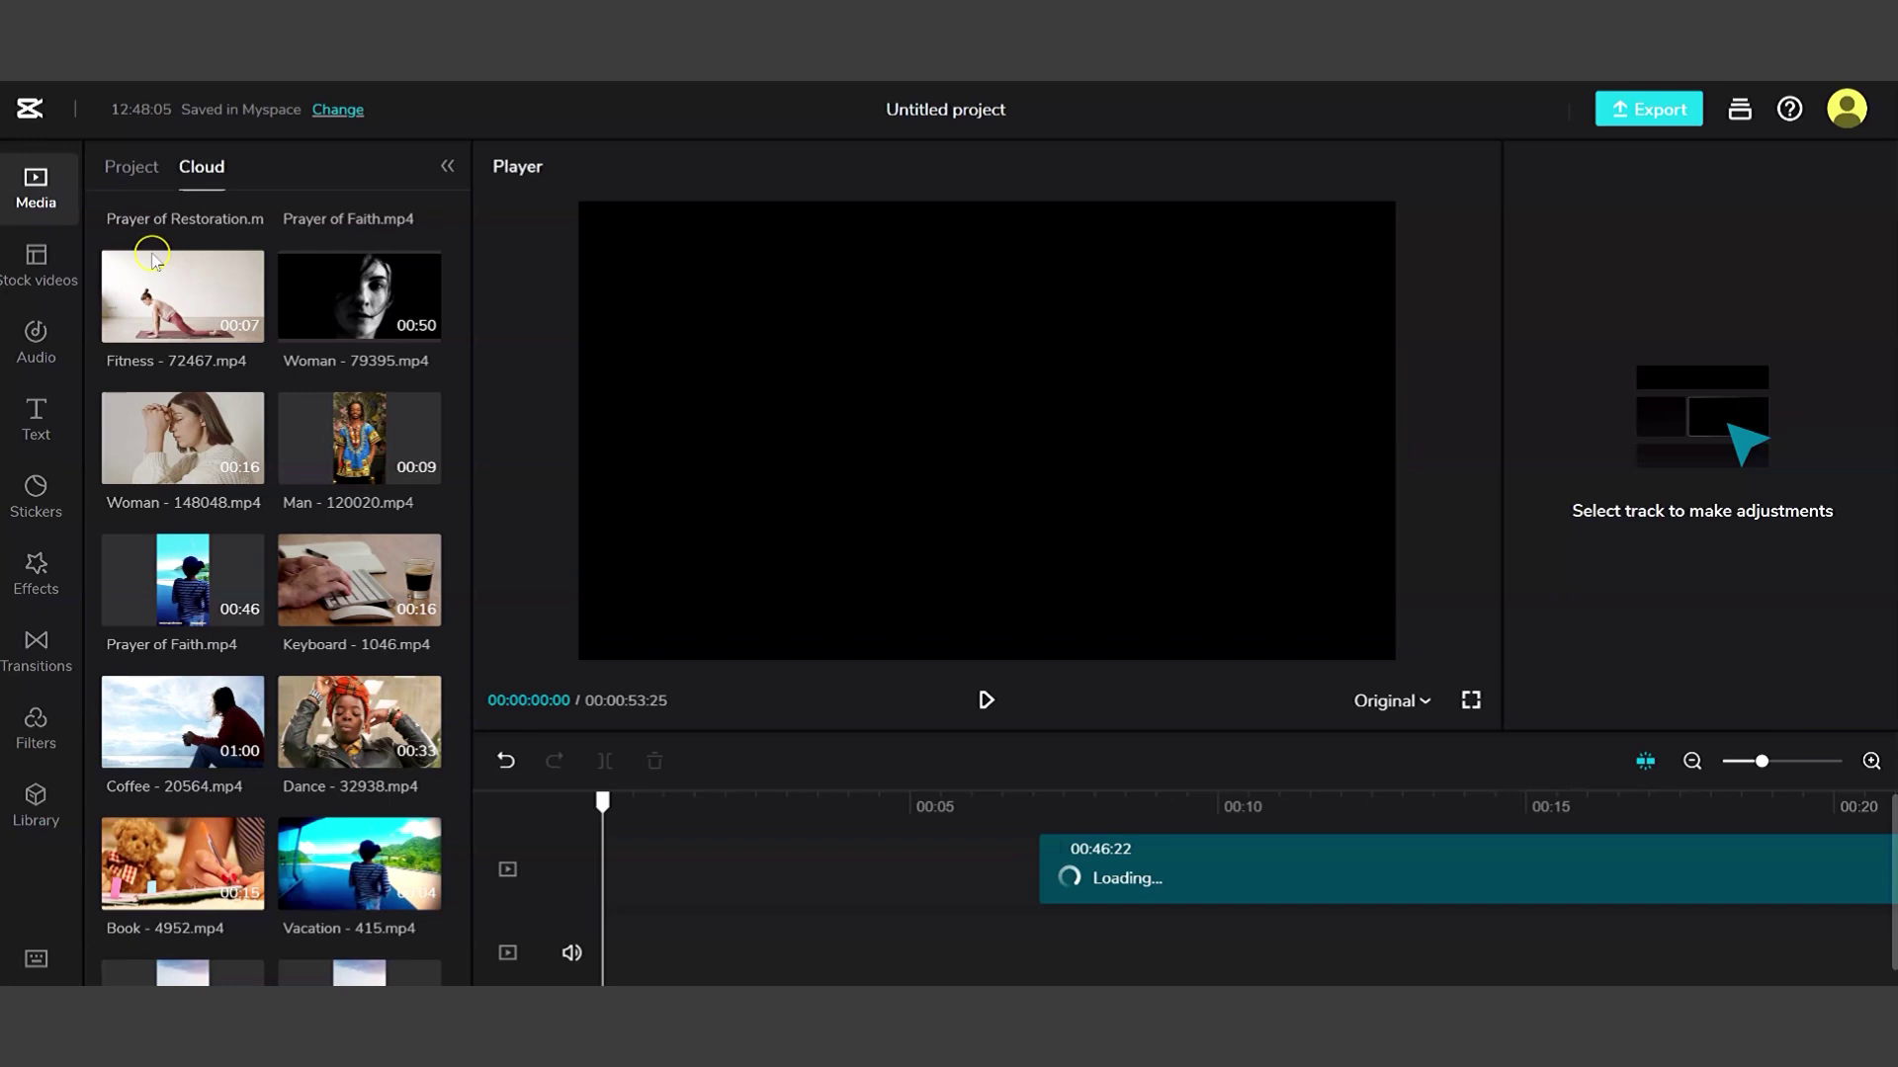
scroll(153, 260, "up", 3)
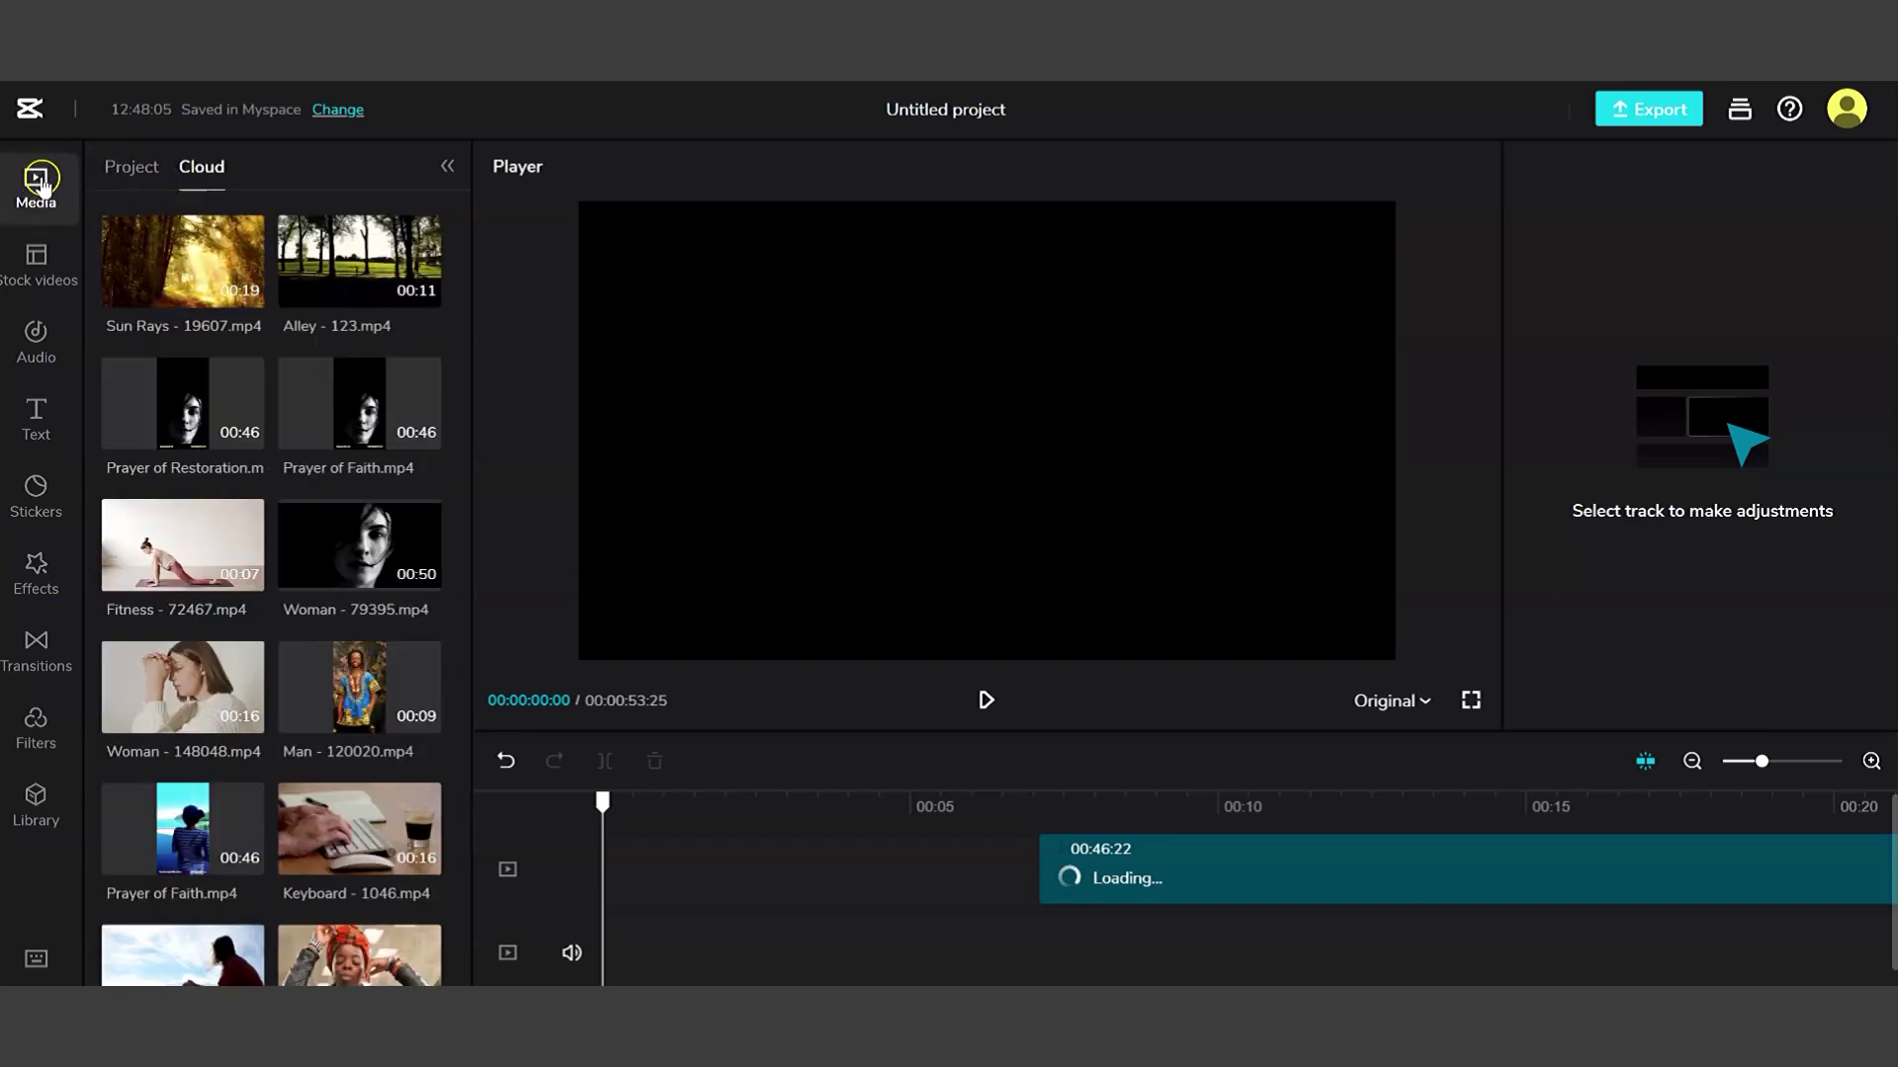
left_click(31, 112)
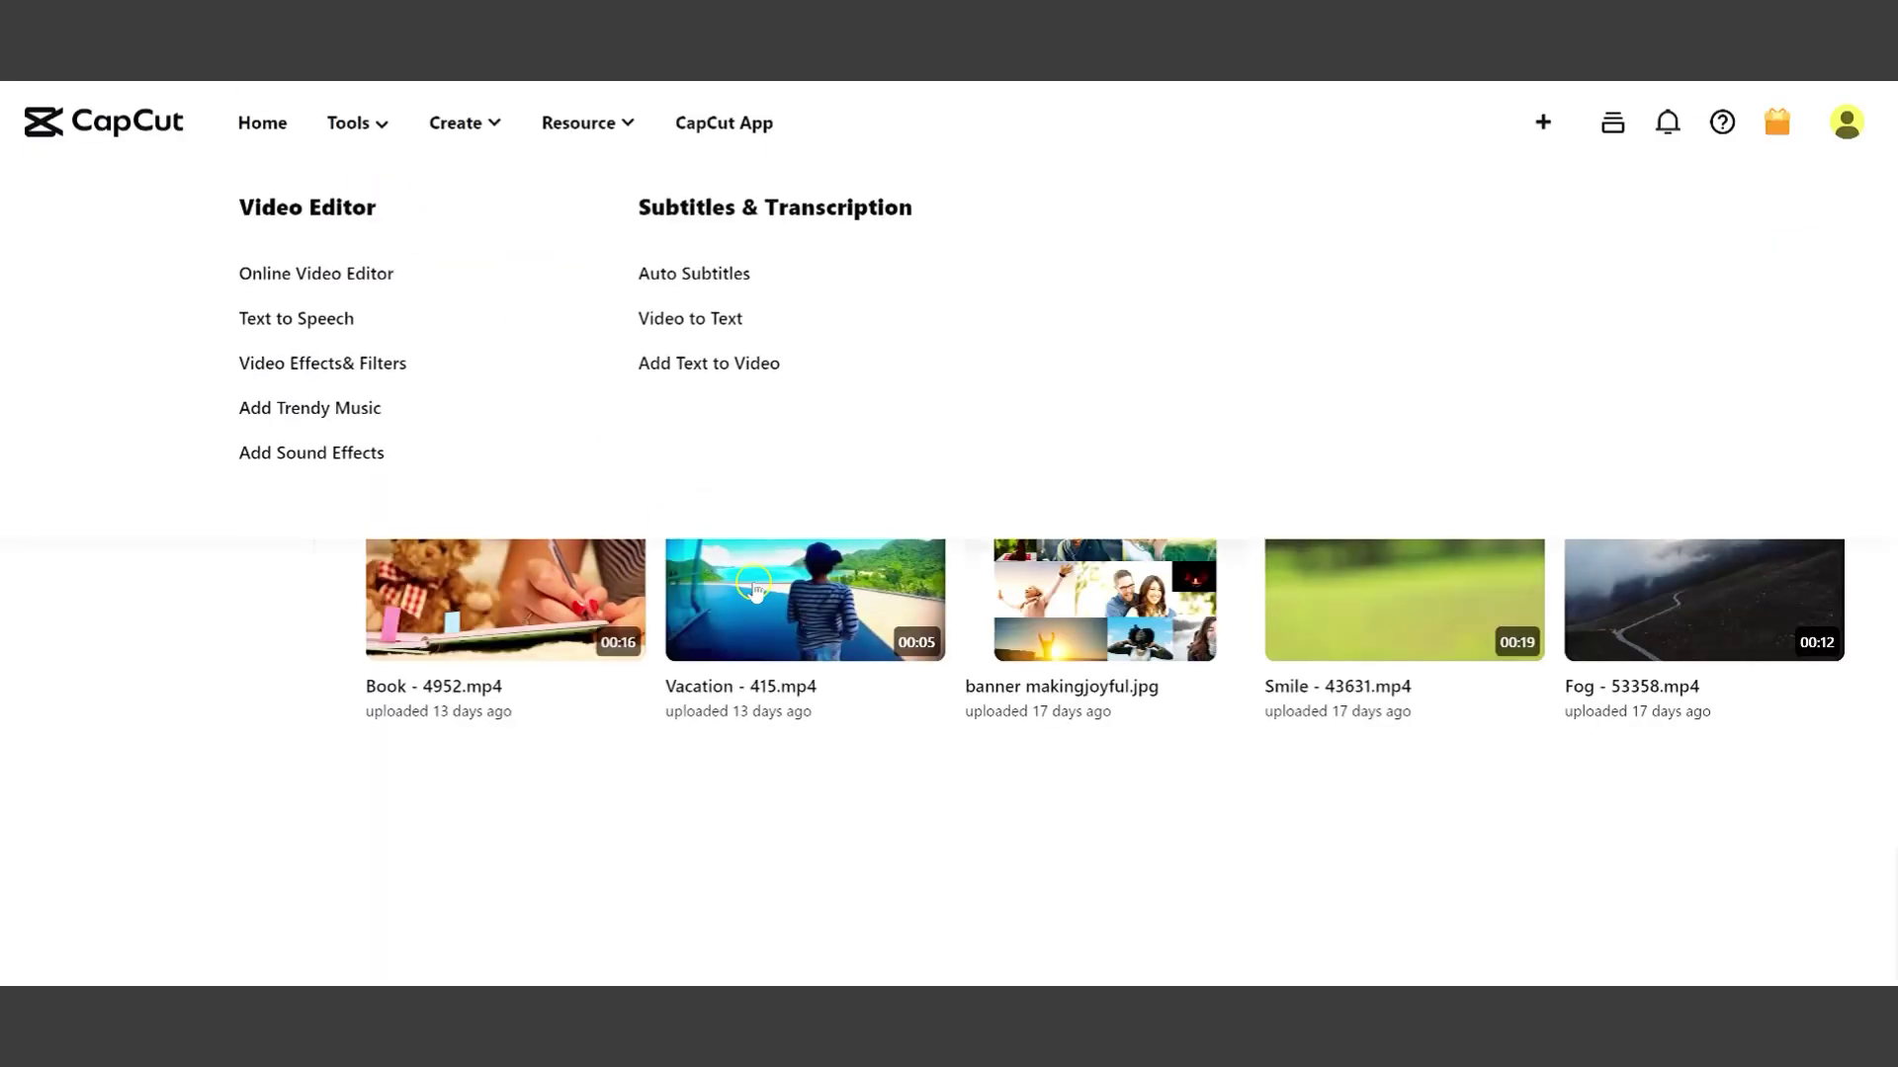
scroll(1482, 889, "up", 3)
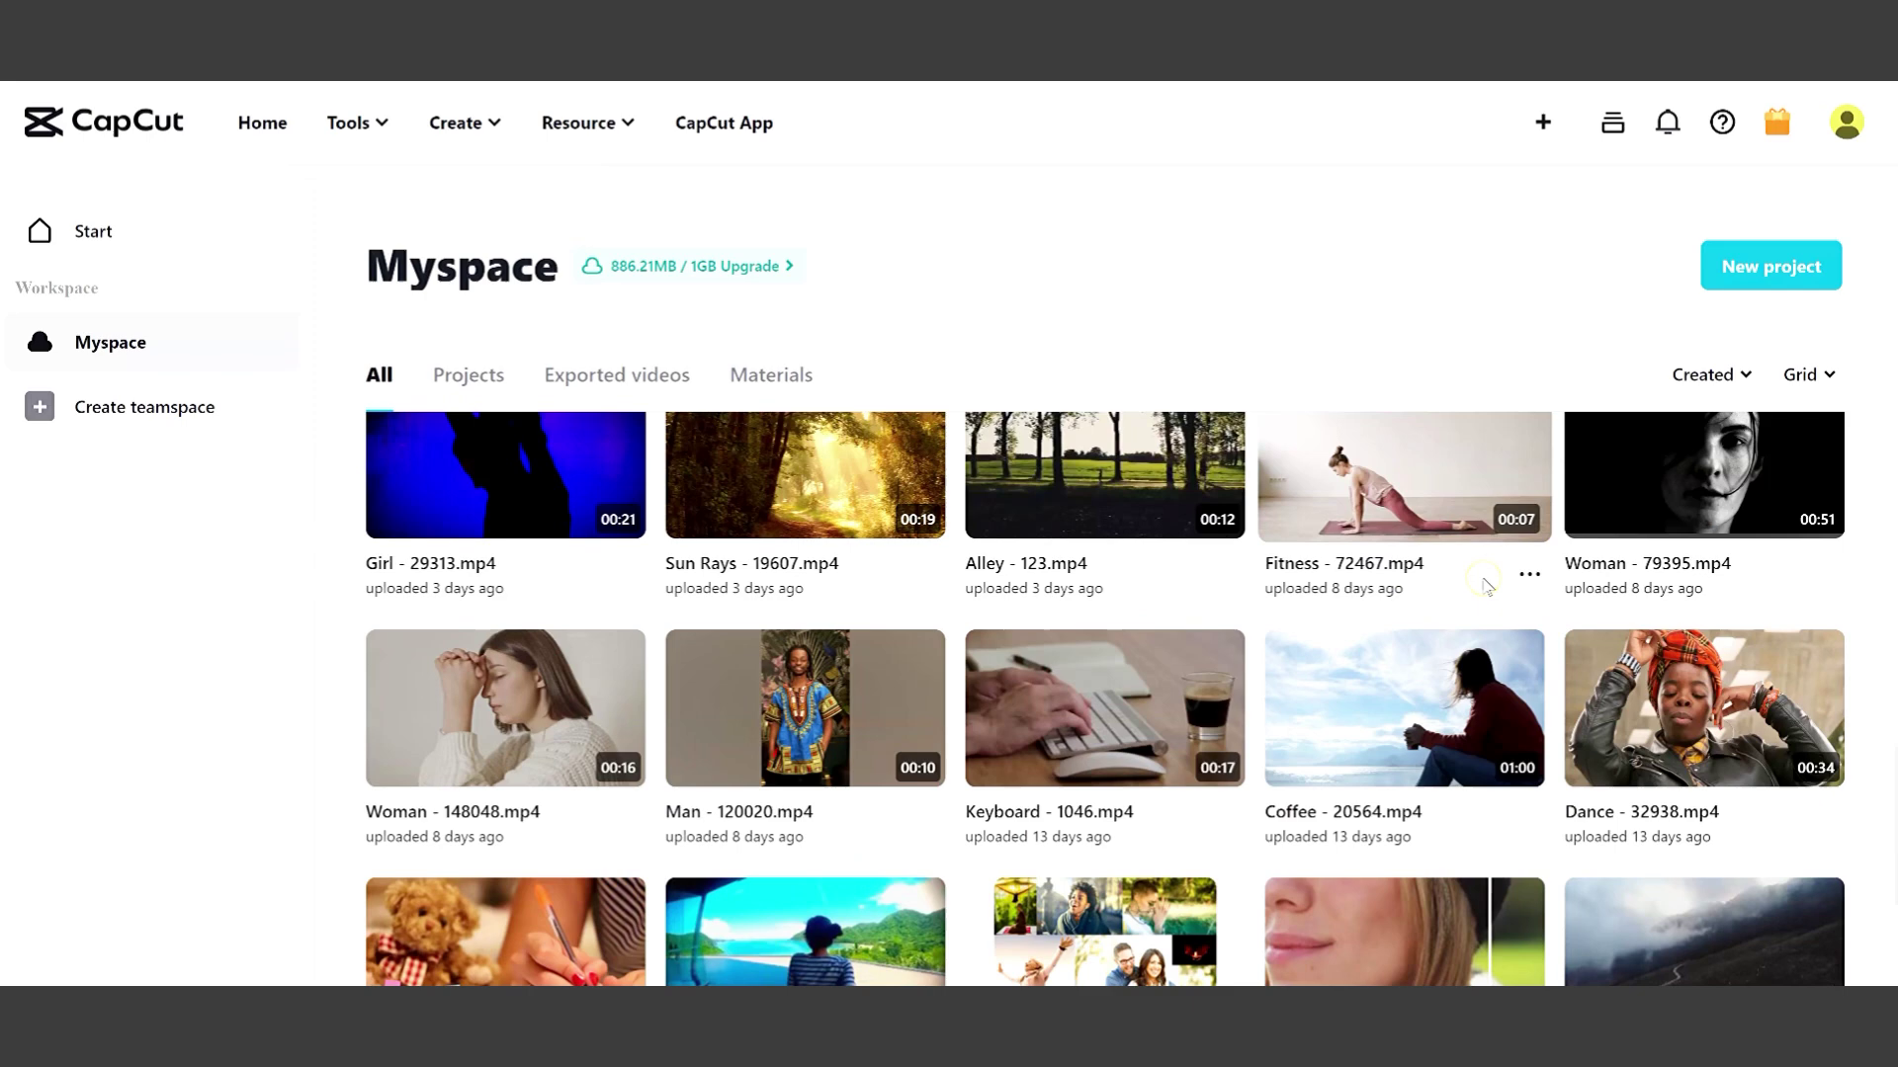
scroll(1487, 588, "down", 2)
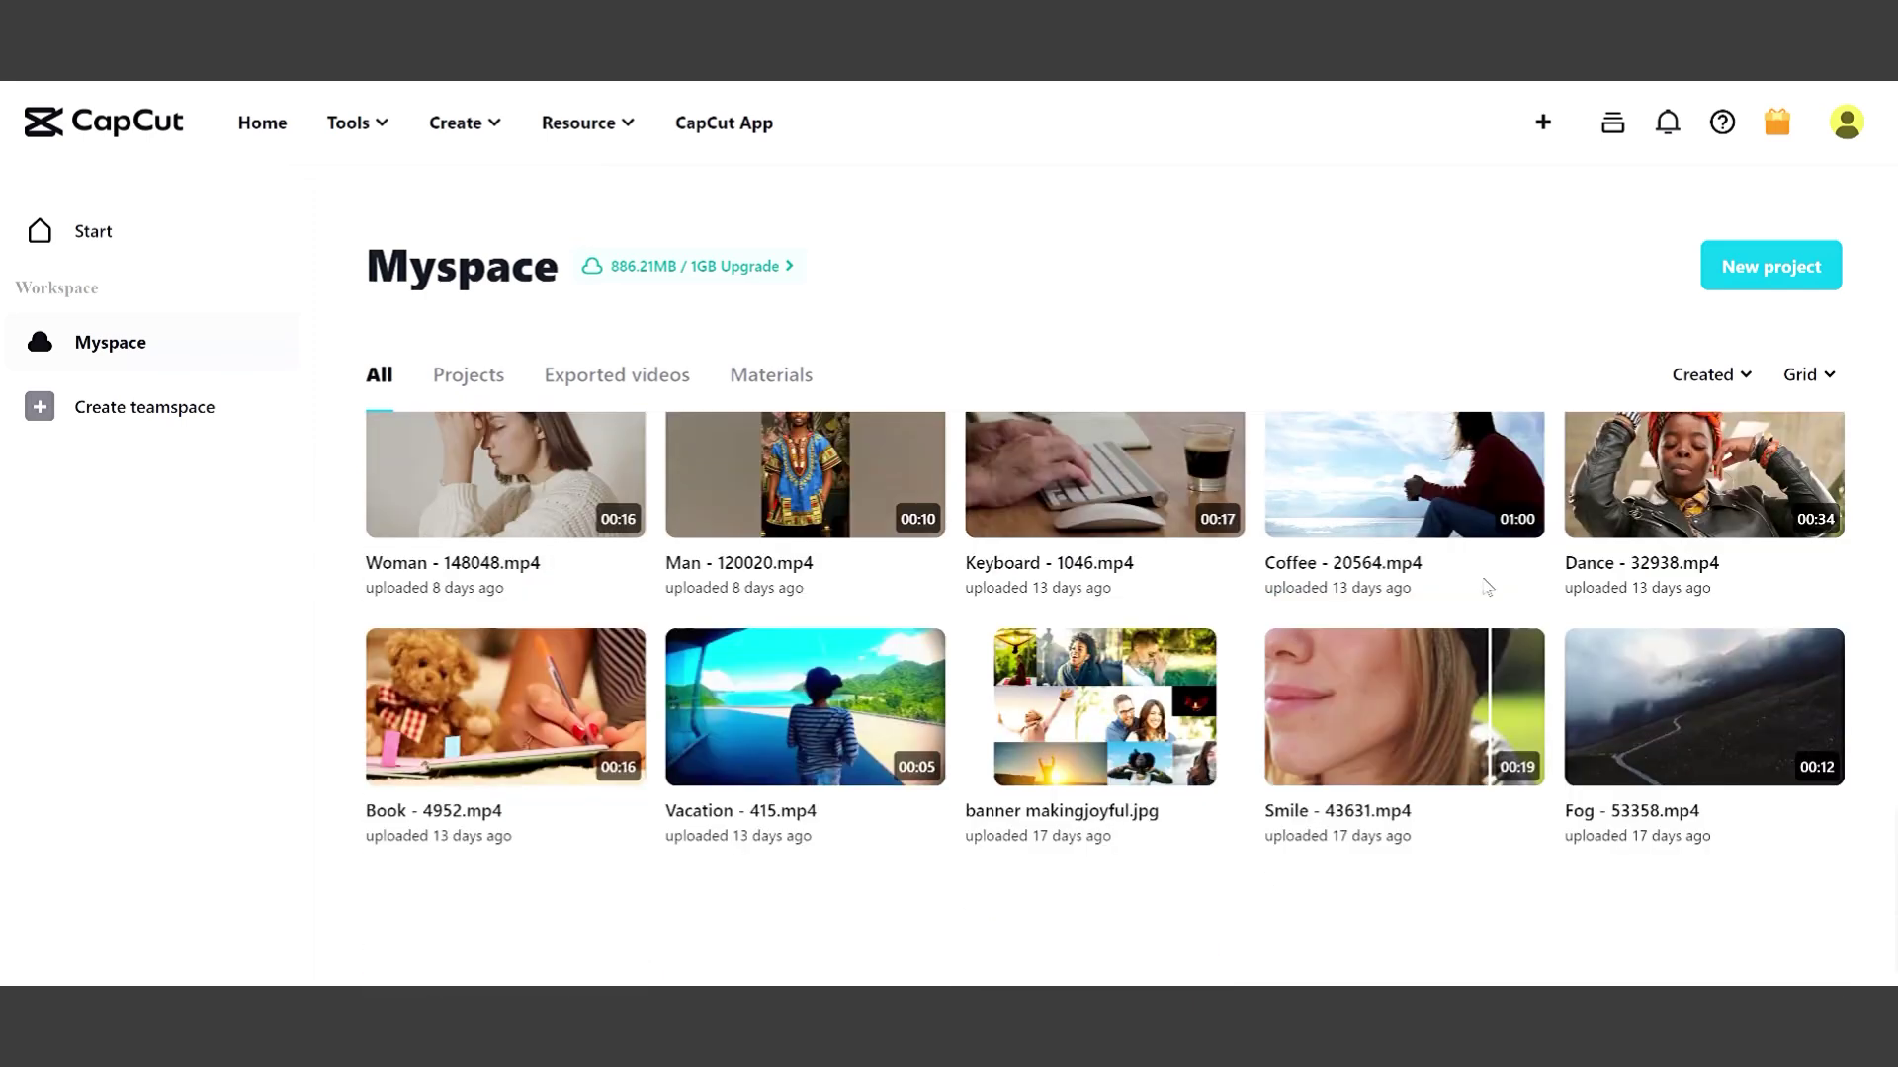
scroll(1483, 623, "up", 1)
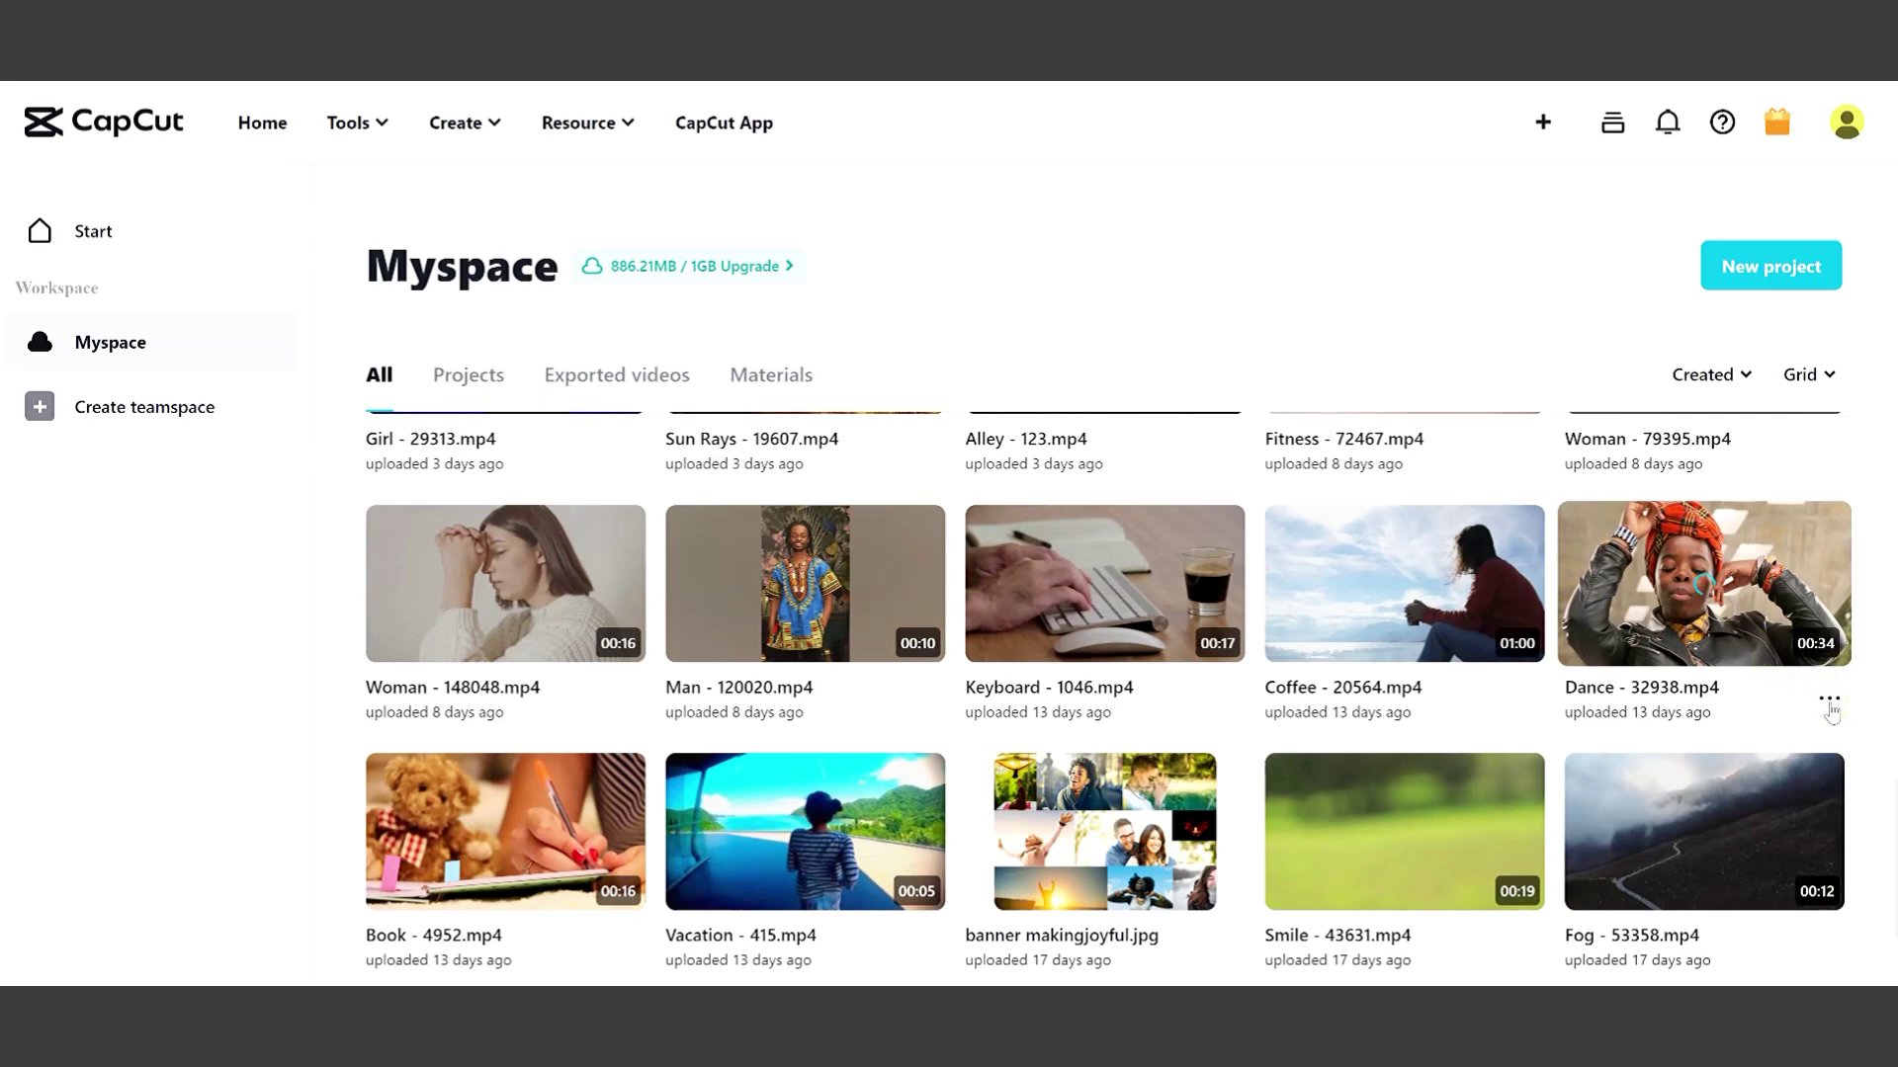
- Delete the Dance clip from Myspace and confirm the deletion
left_click(1830, 704)
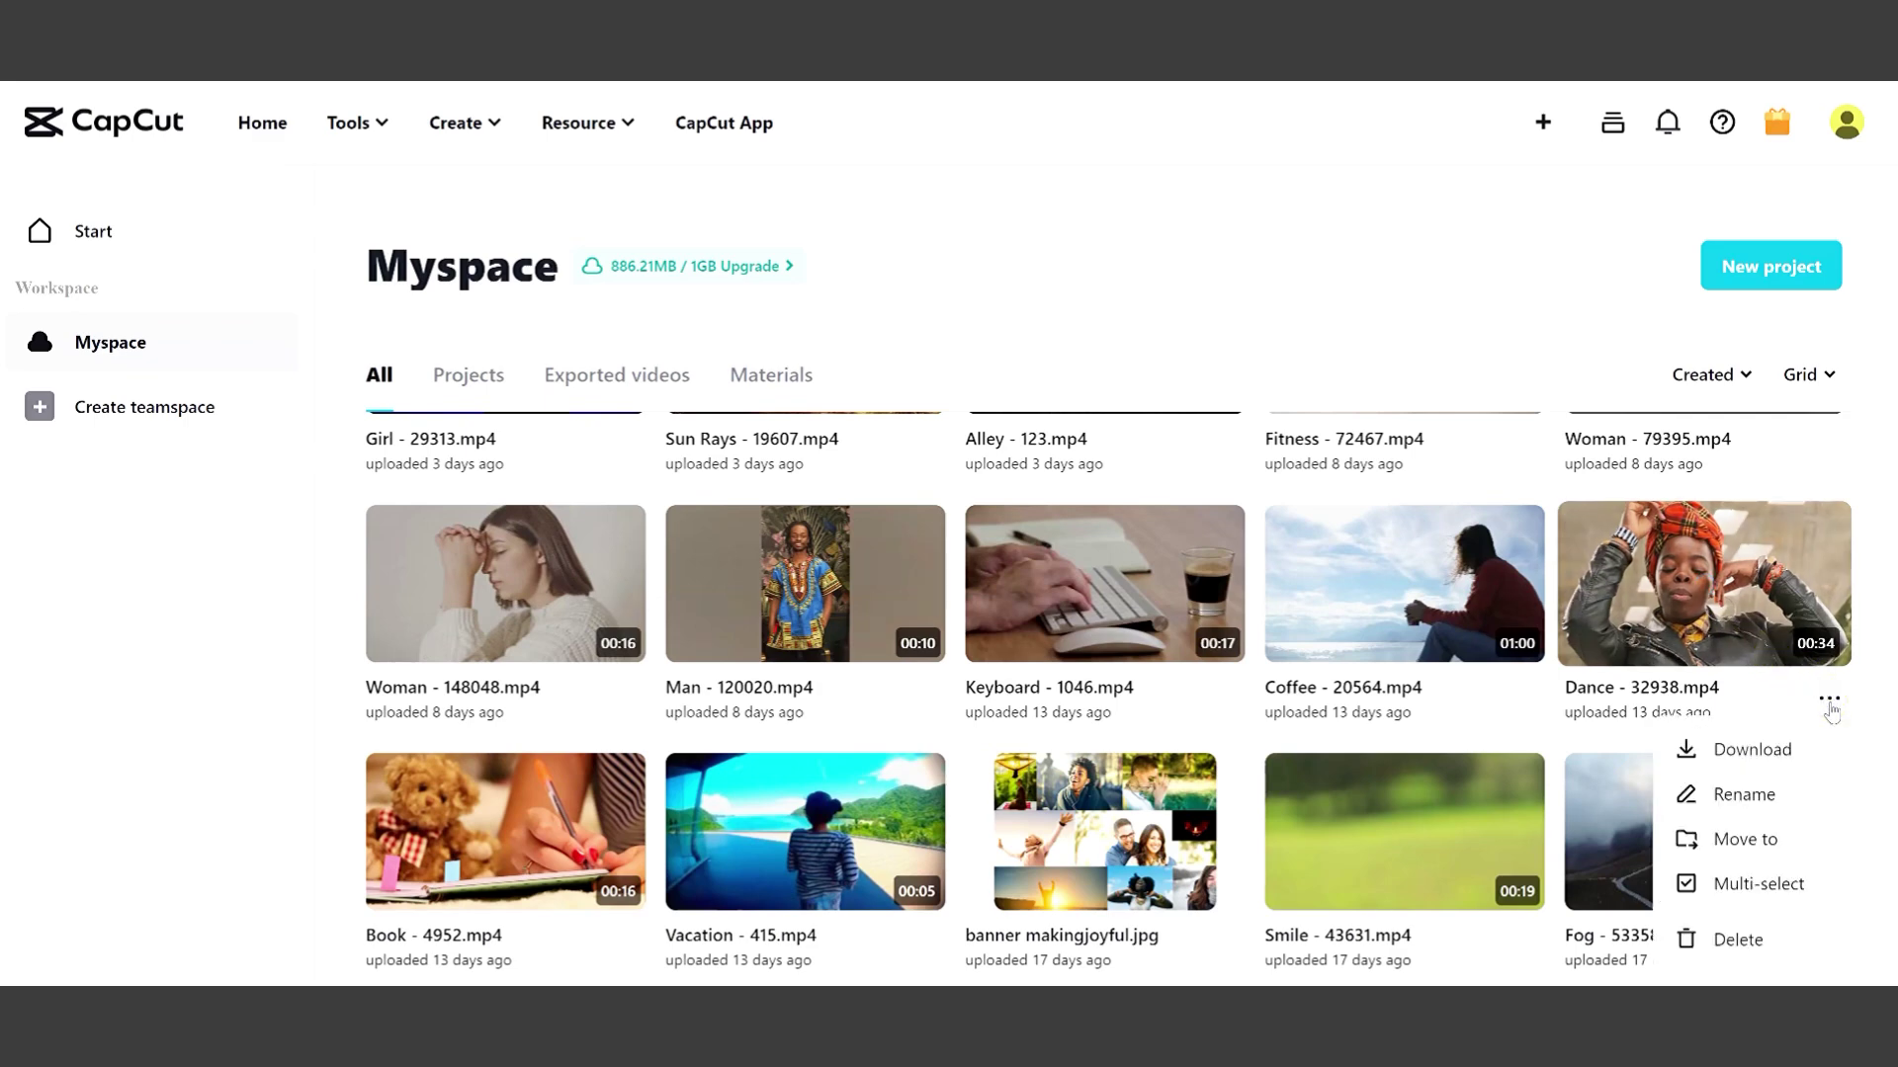
left_click(1756, 954)
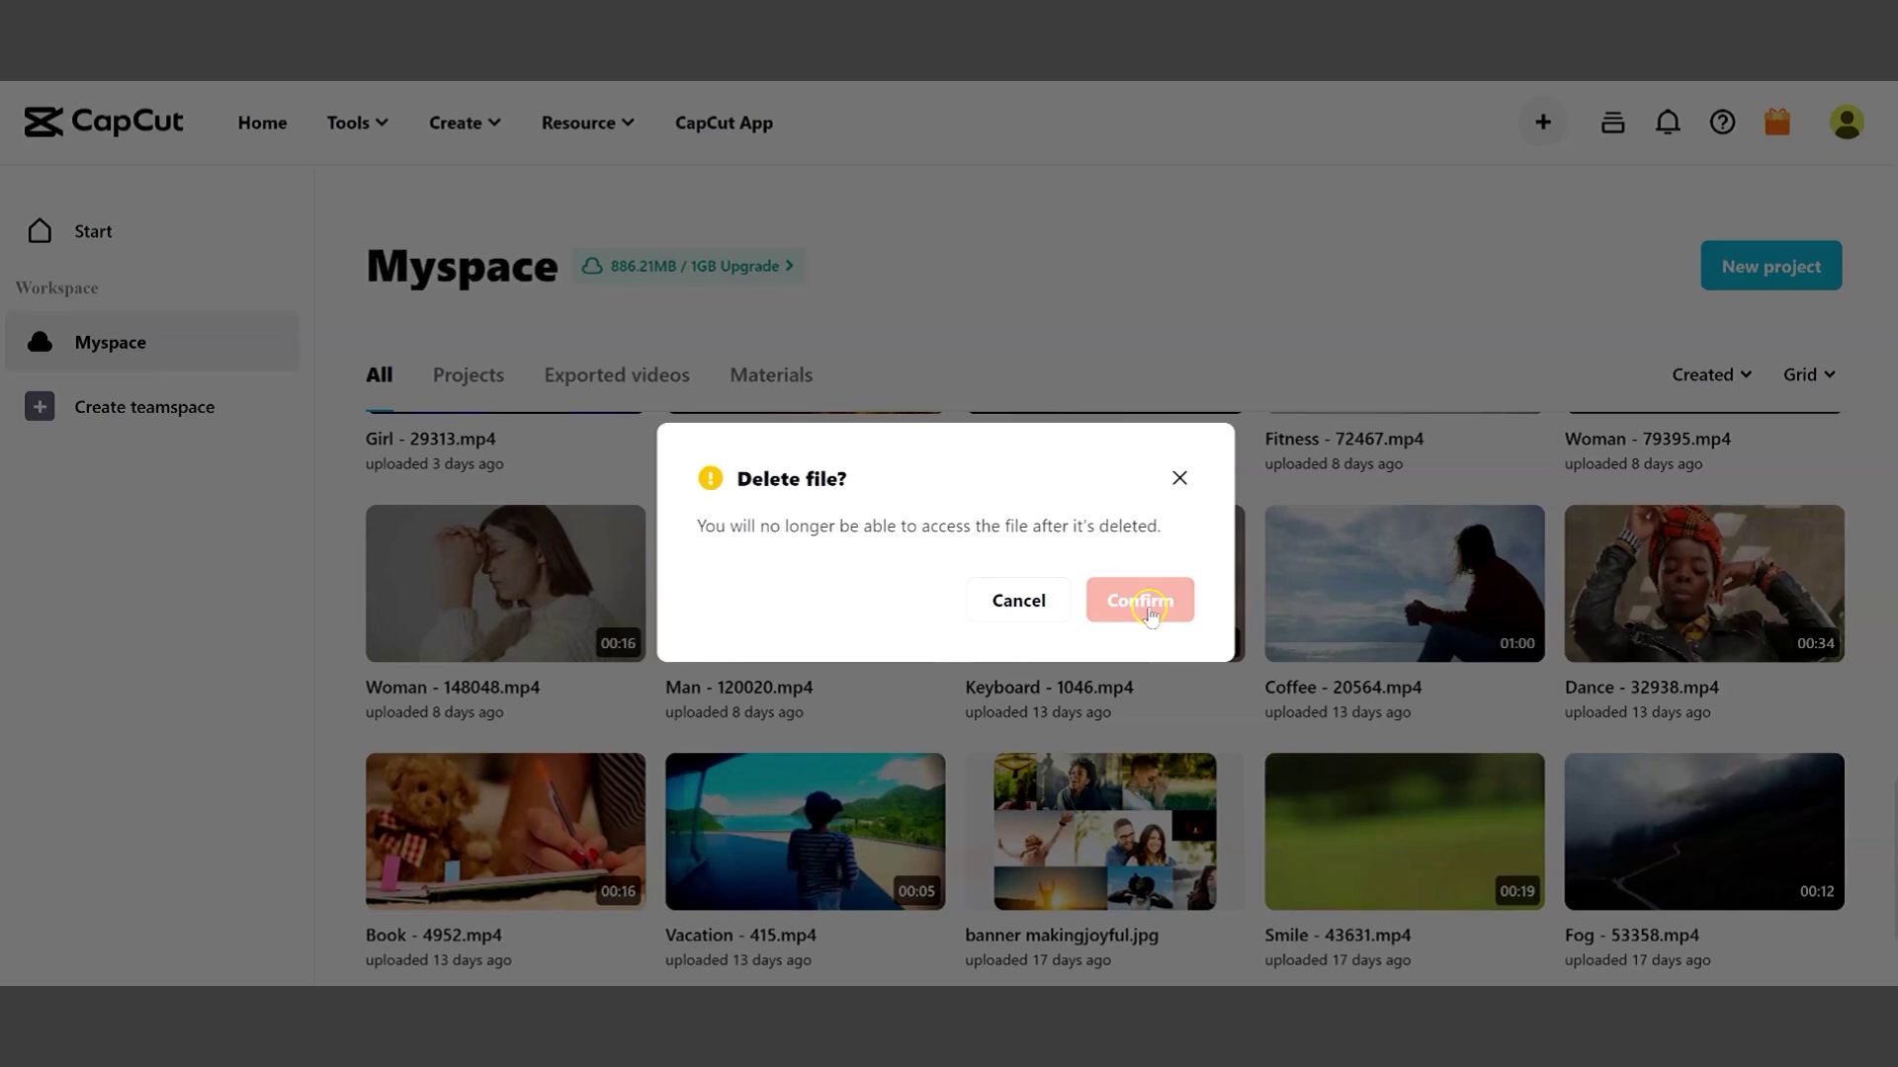
left_click(1139, 603)
- Bring up the Coffee clip's file options menu
left_click(1530, 700)
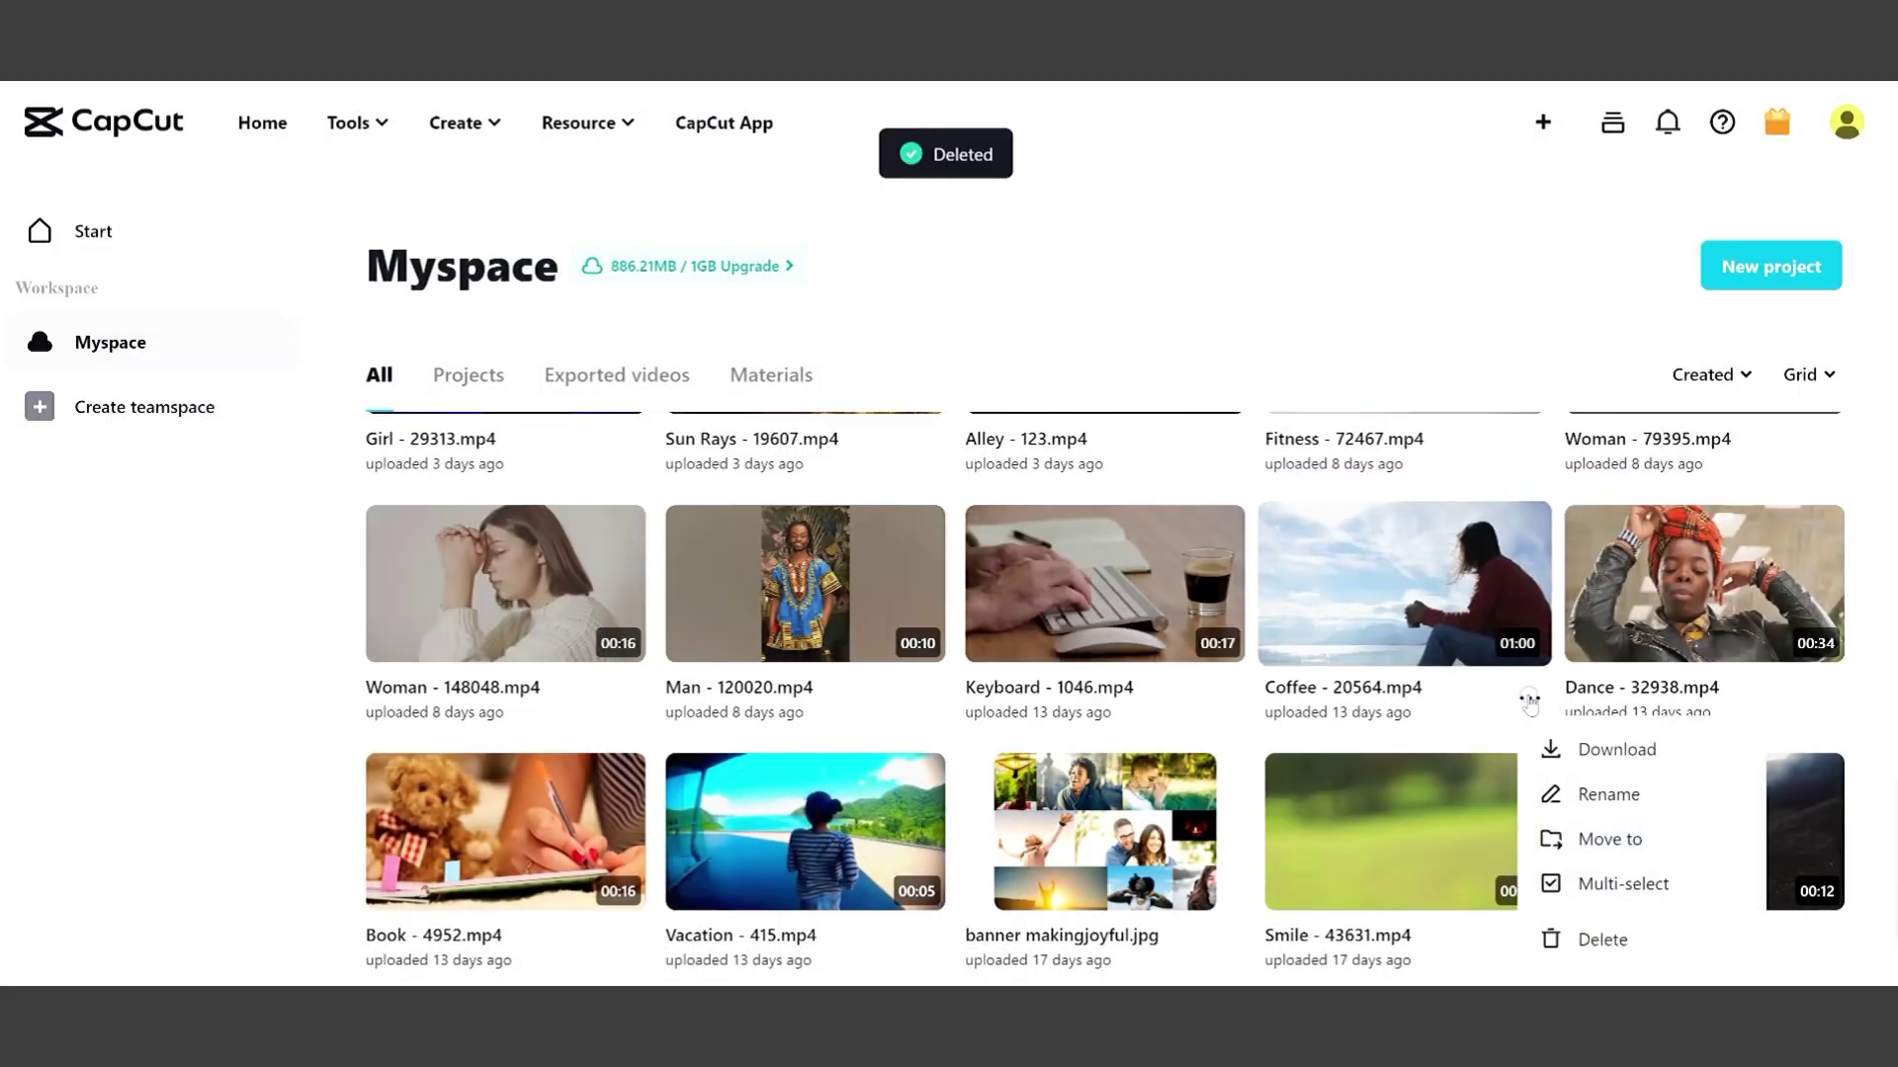
left_click(1589, 938)
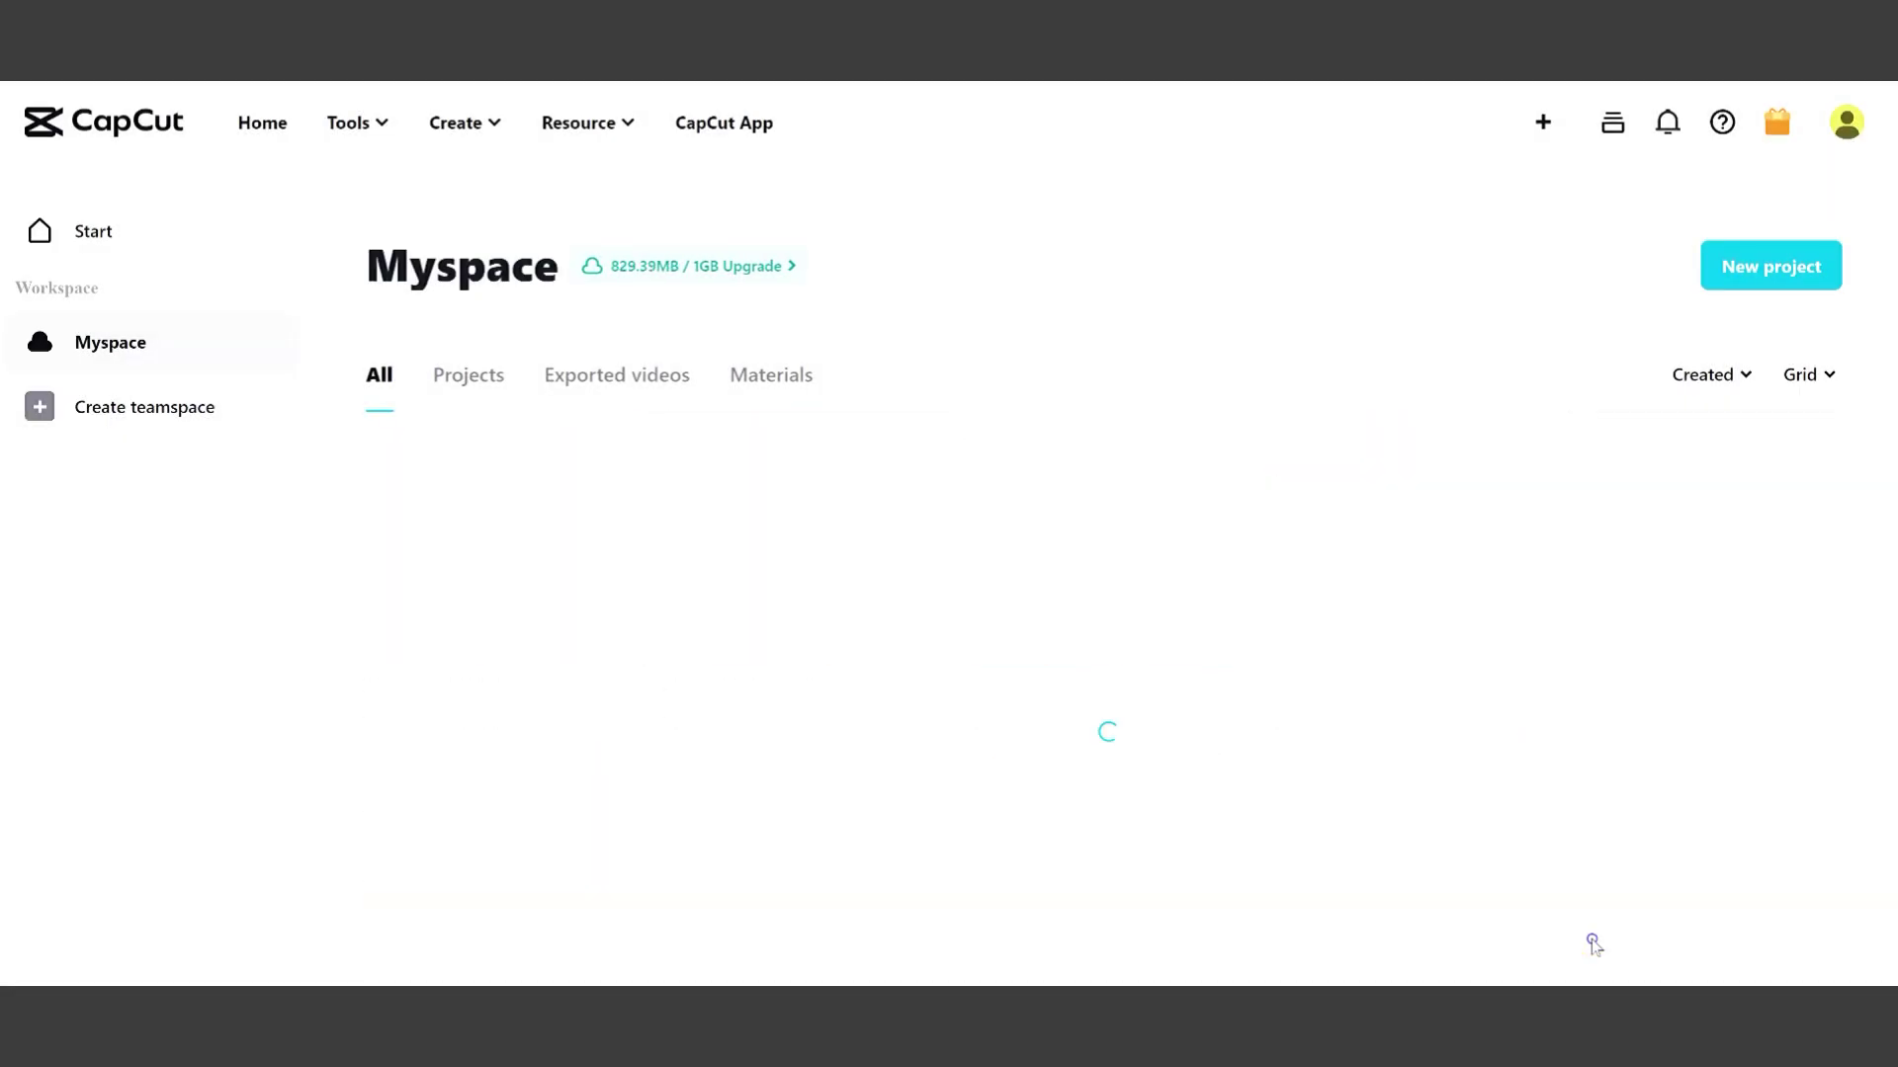
scroll(1660, 736, "down", 1)
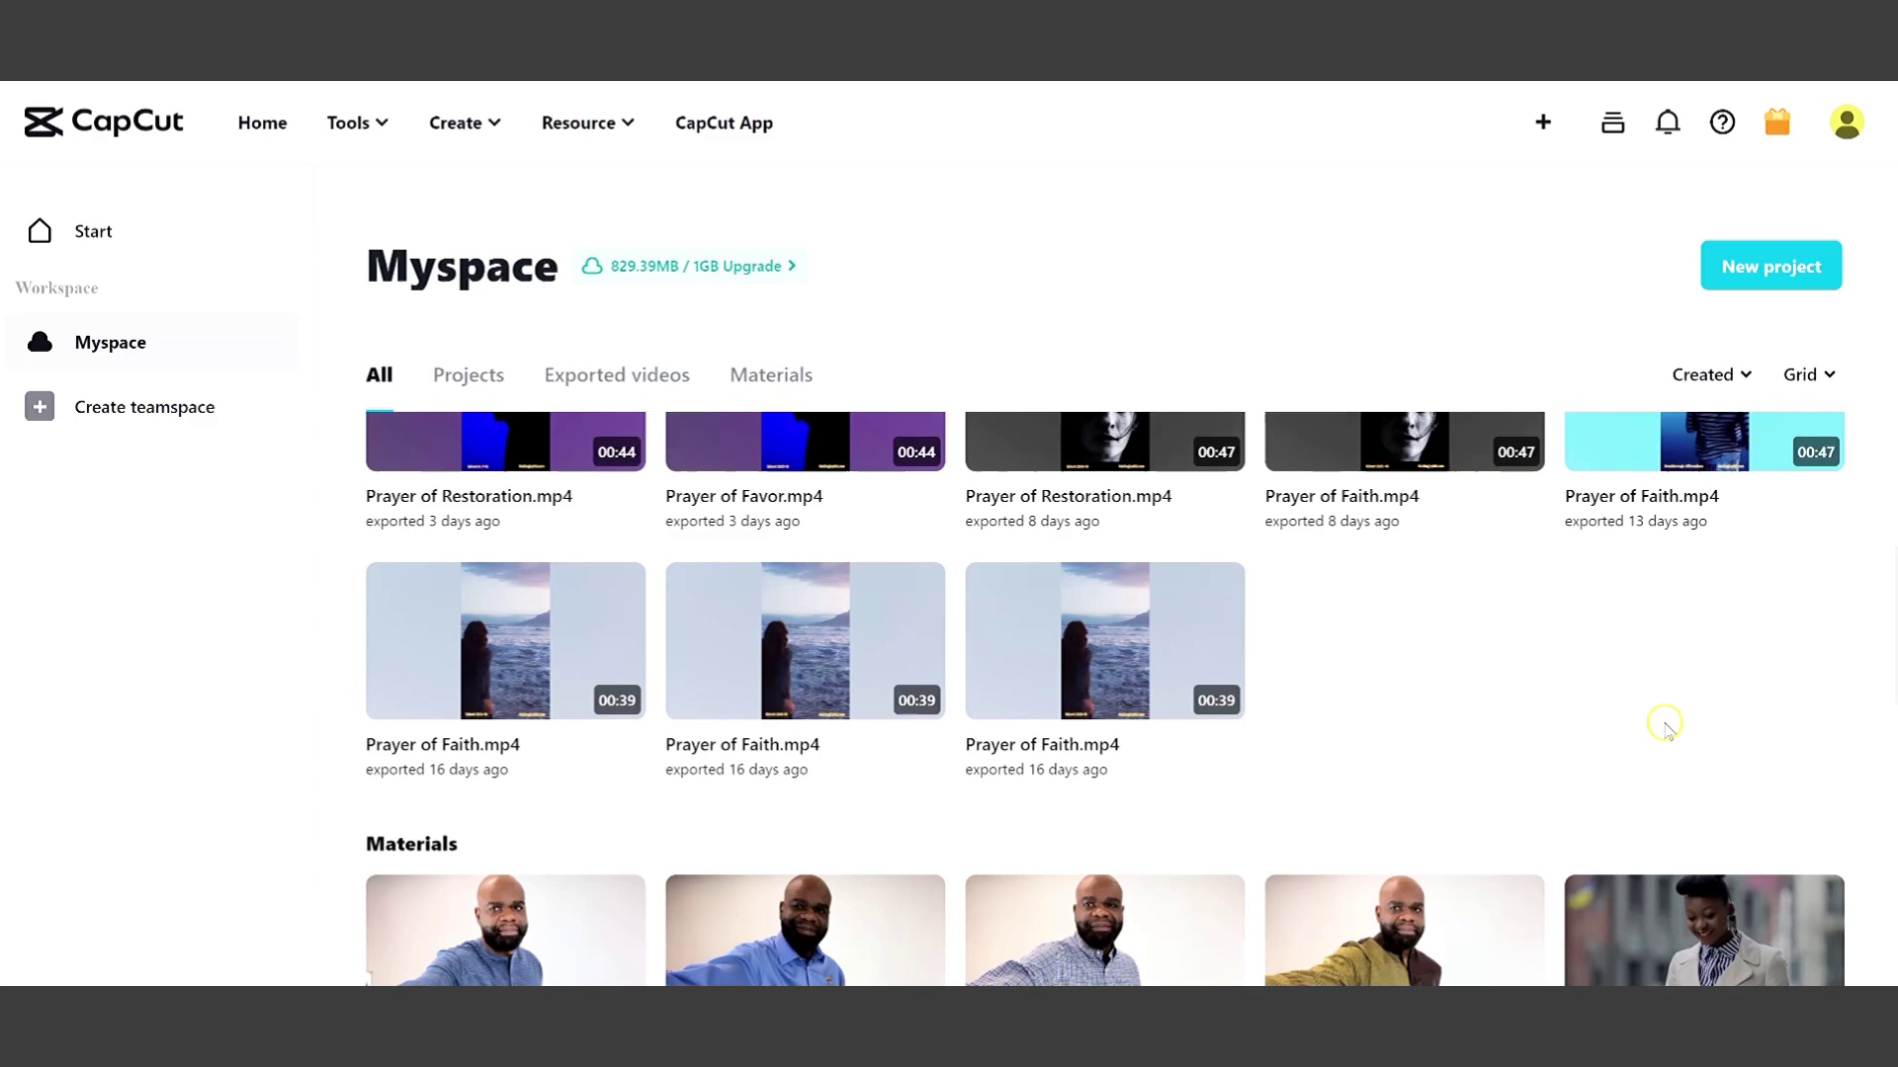
scroll(1663, 731, "down", 5)
scroll(1664, 730, "up", 2)
scroll(1660, 734, "up", 1)
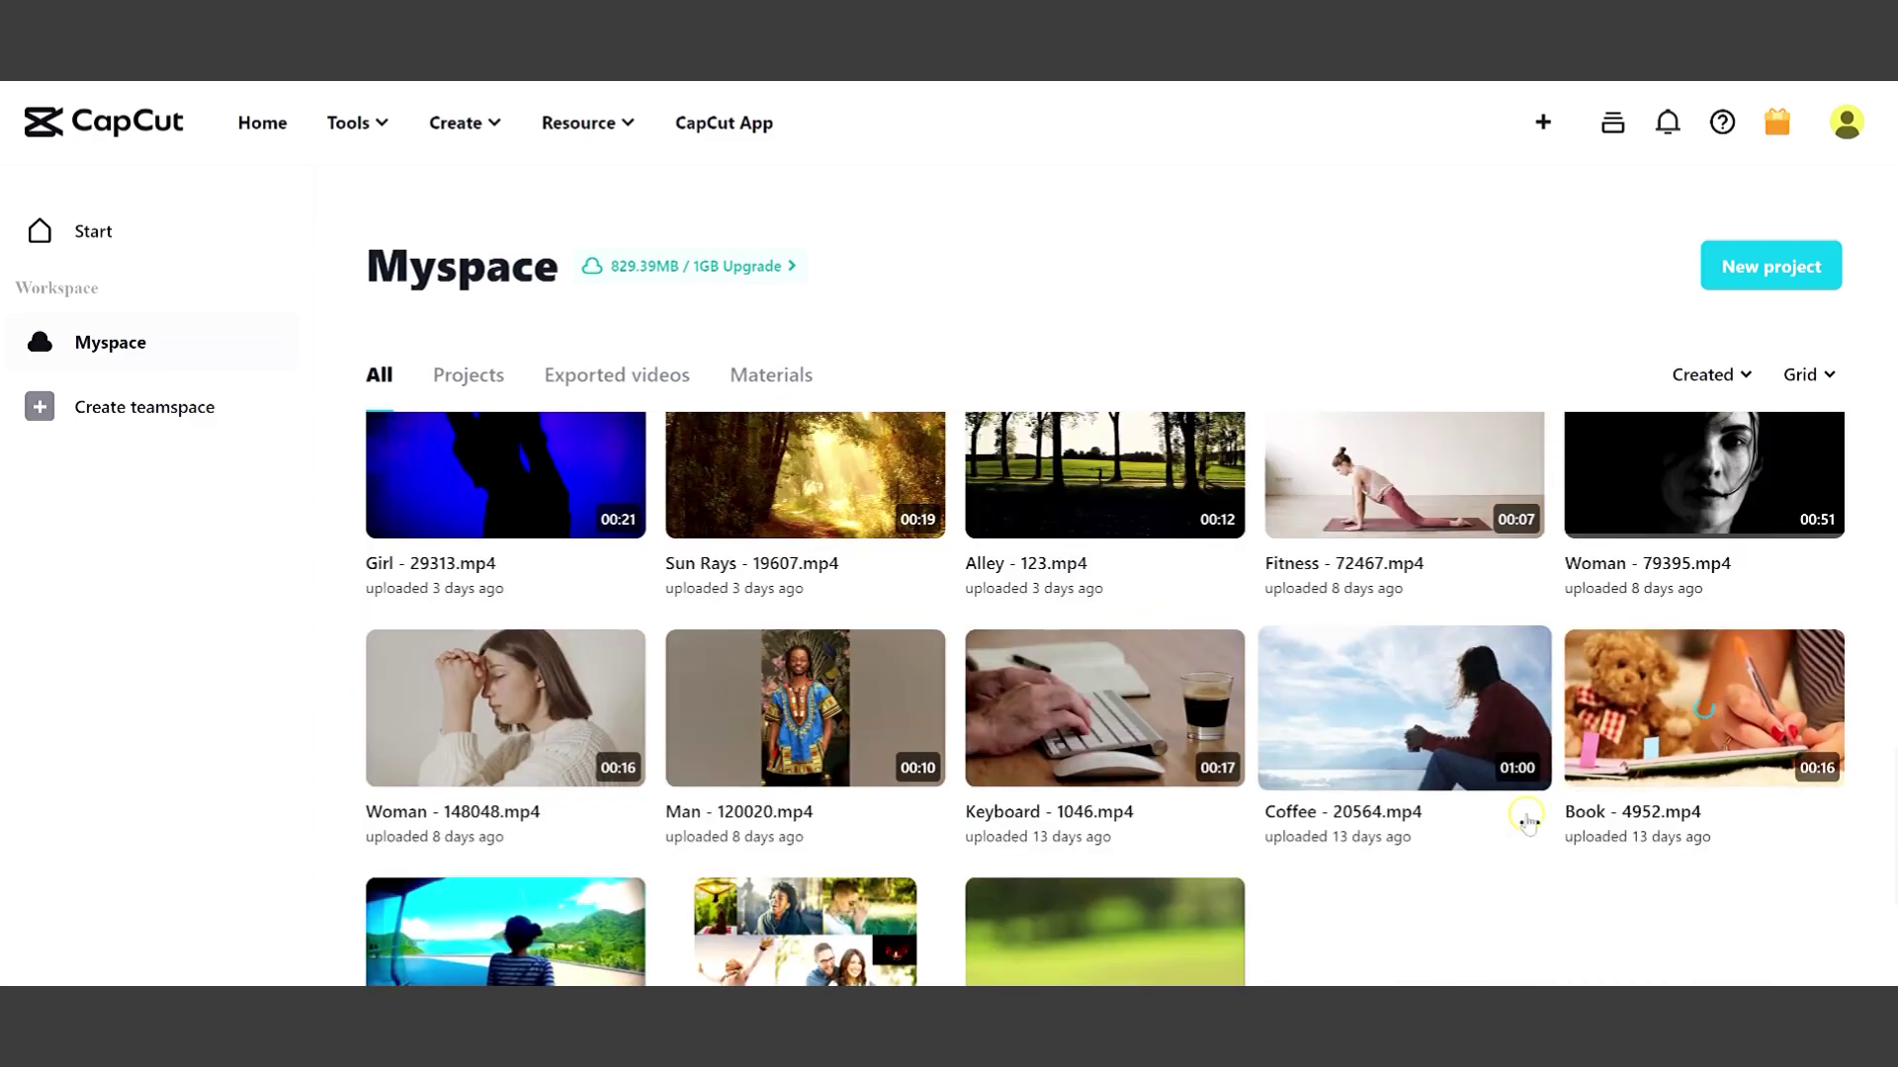
left_click(1529, 822)
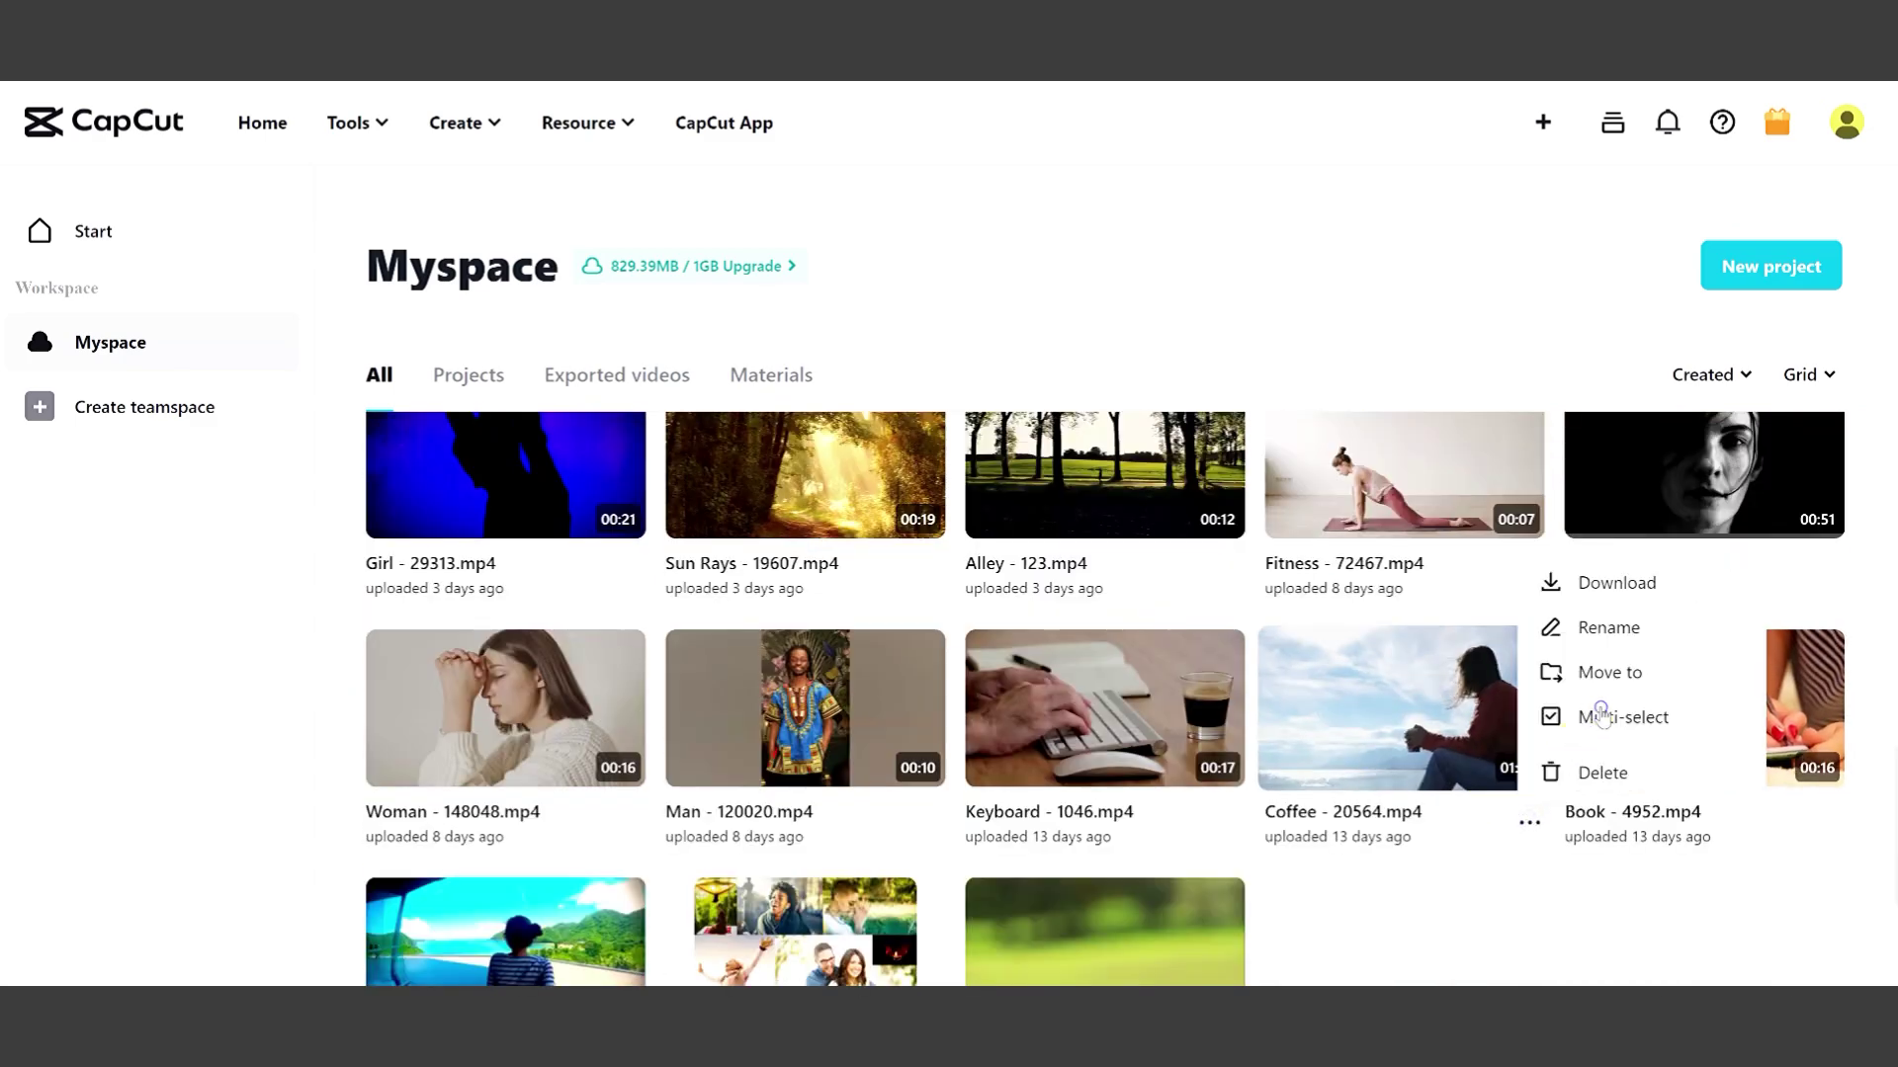
- Multi-select Coffee, Keyboard, Man, Girl, Sun Rays, Alley, Fitness, Woman, Vacation, Smile and Woman-148048 clips
left_click(1602, 713)
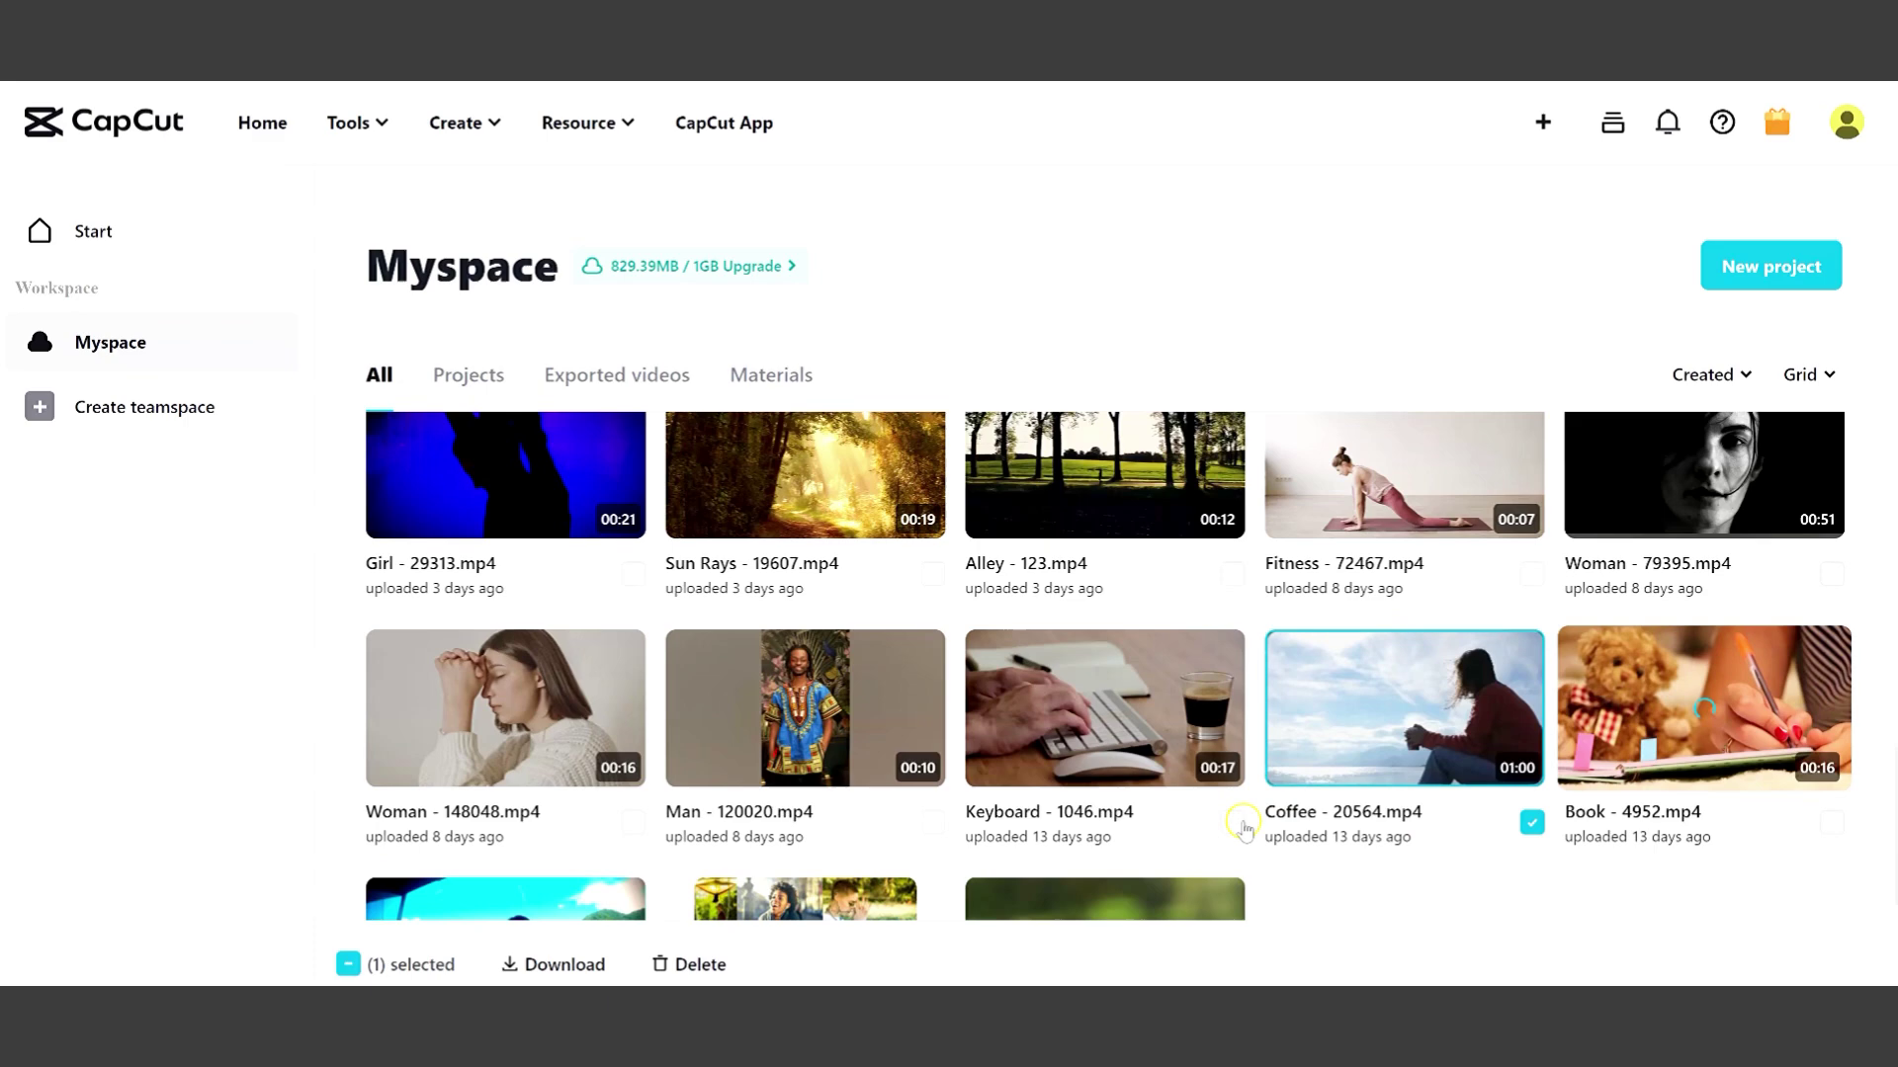
left_click(1231, 823)
left_click(932, 823)
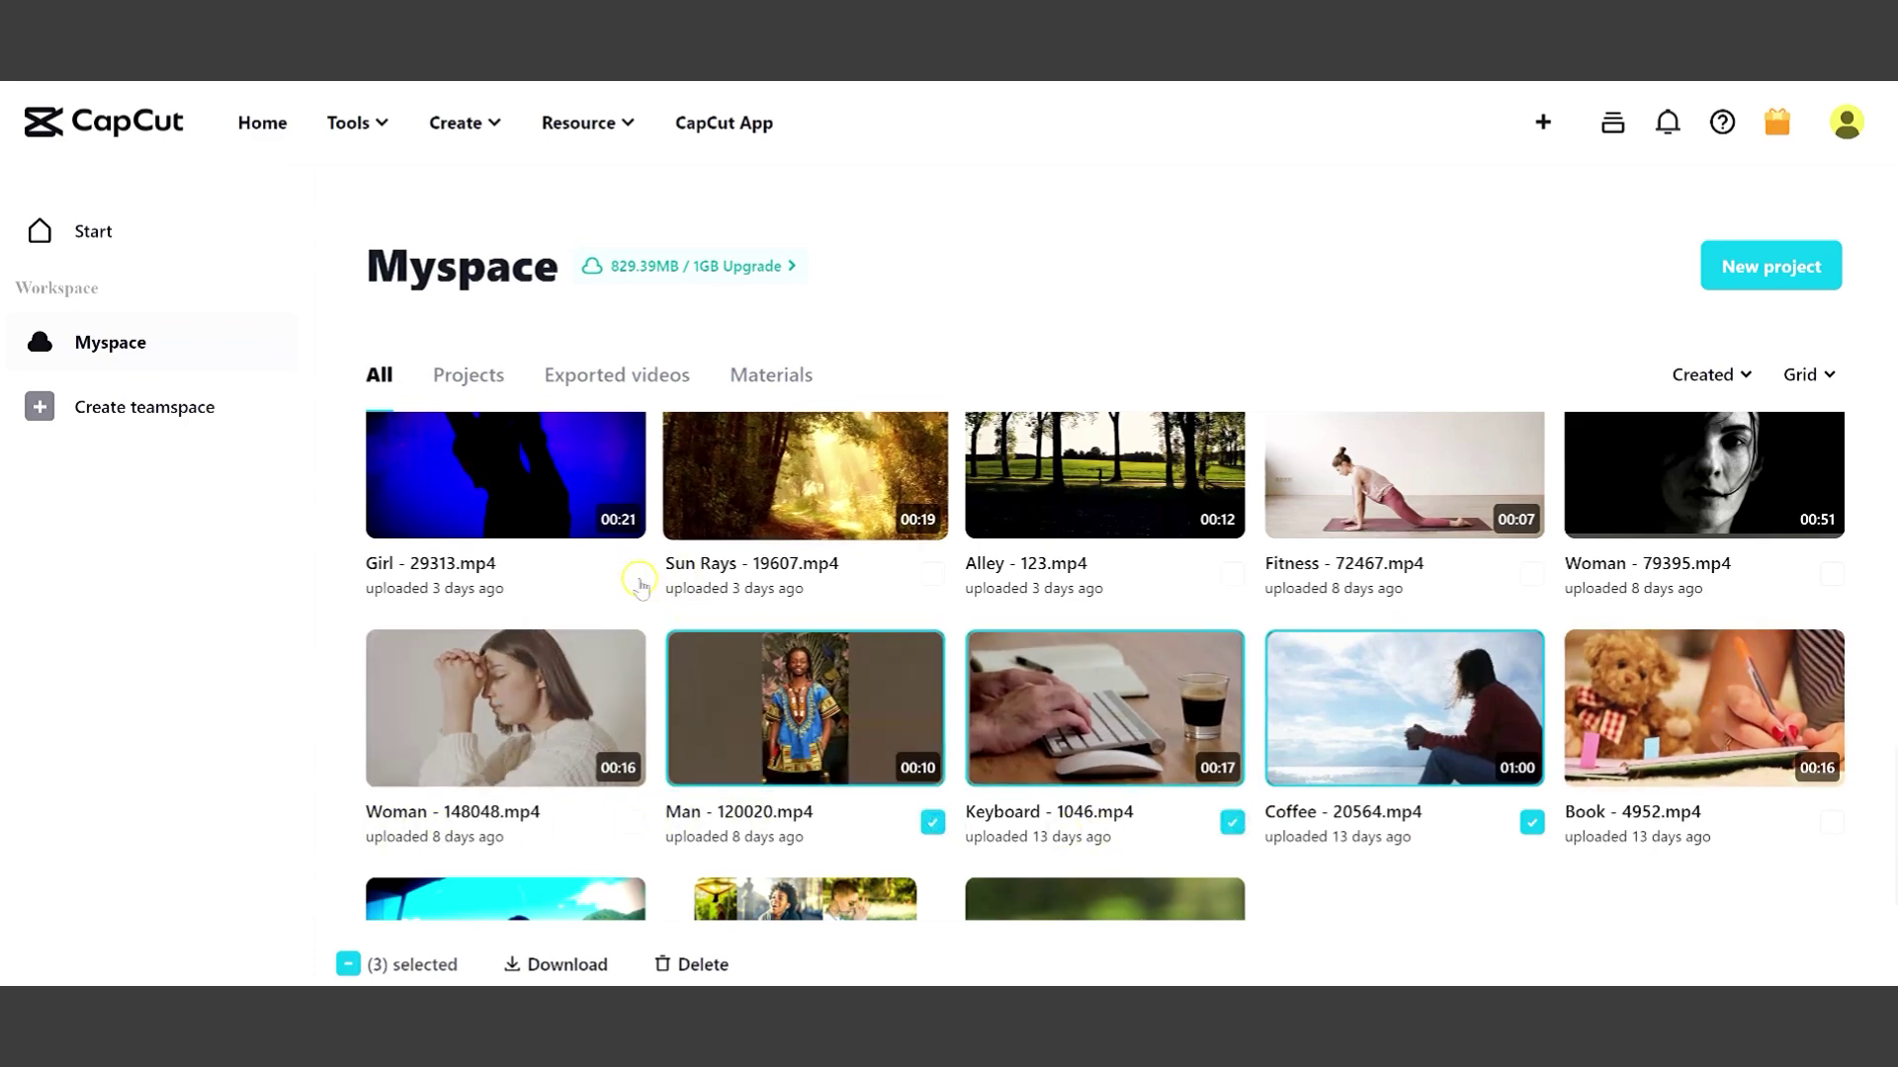
left_click(634, 574)
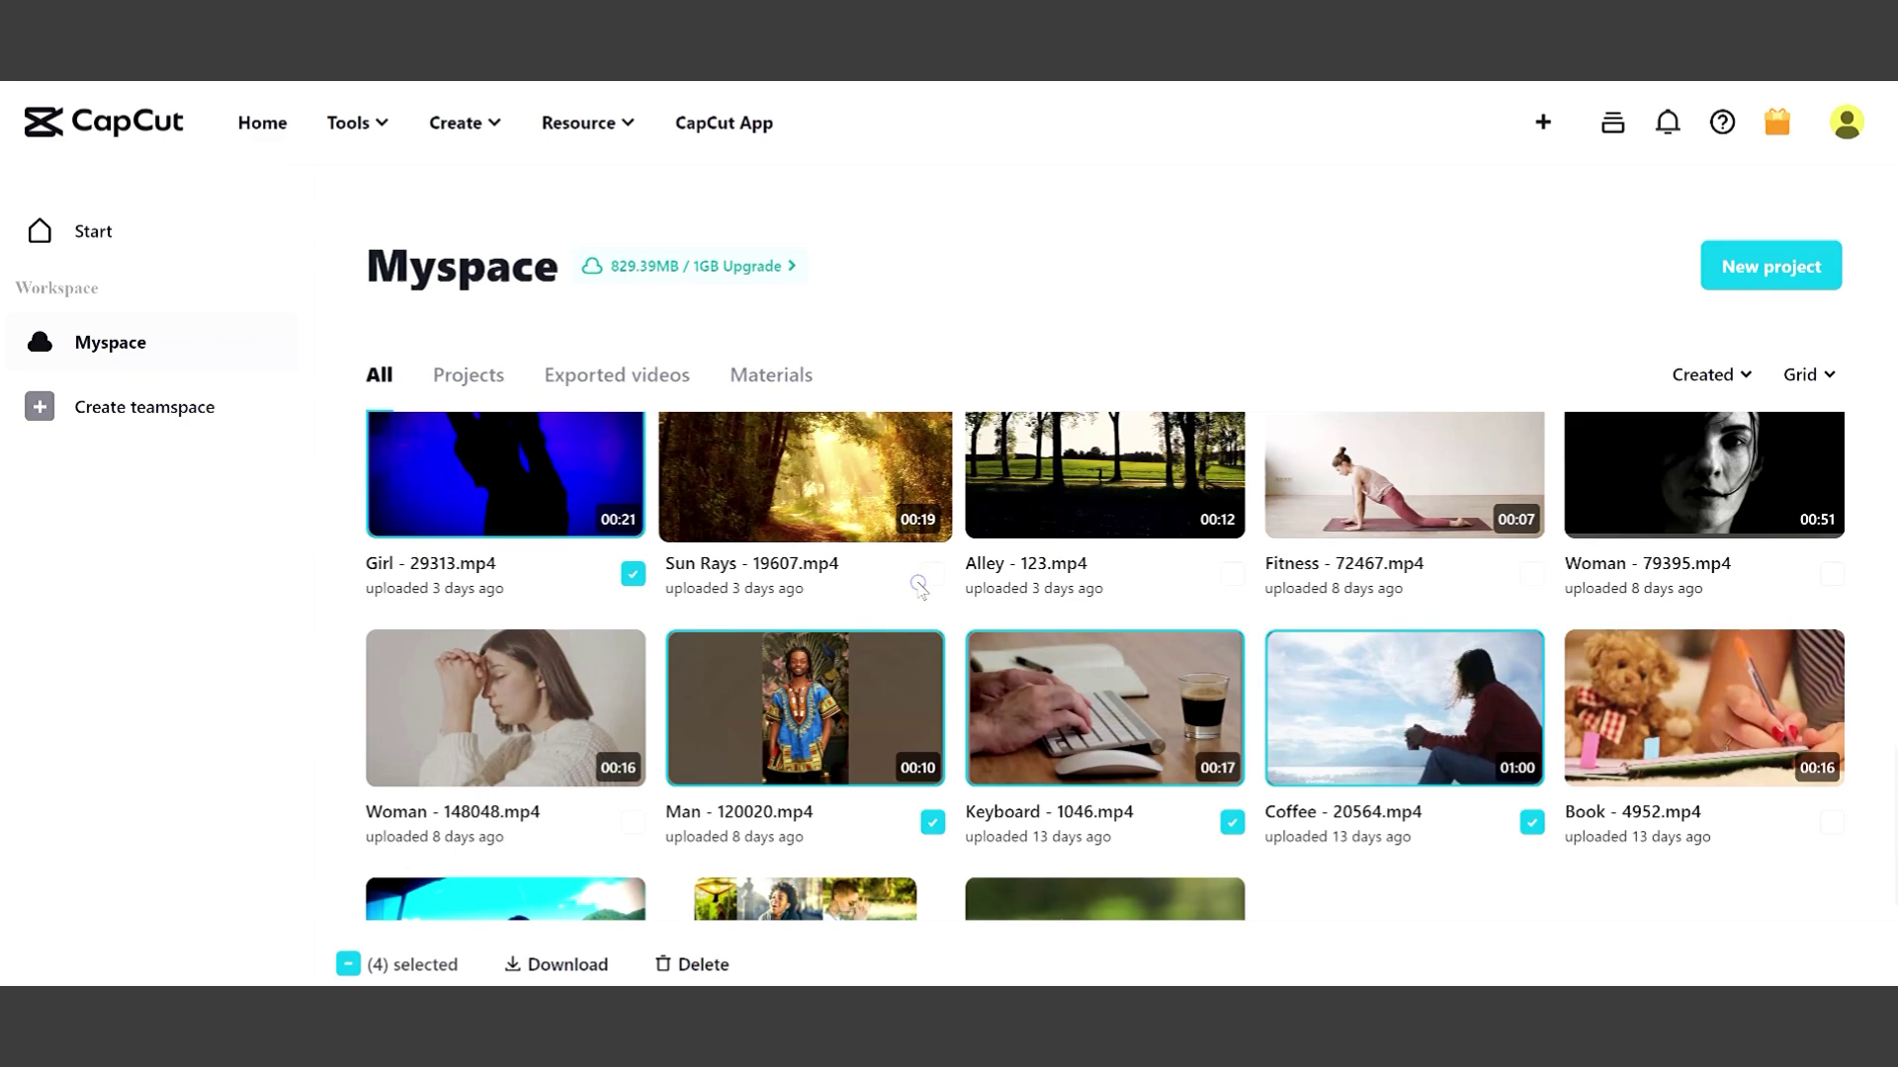
left_click(928, 576)
left_click(1232, 574)
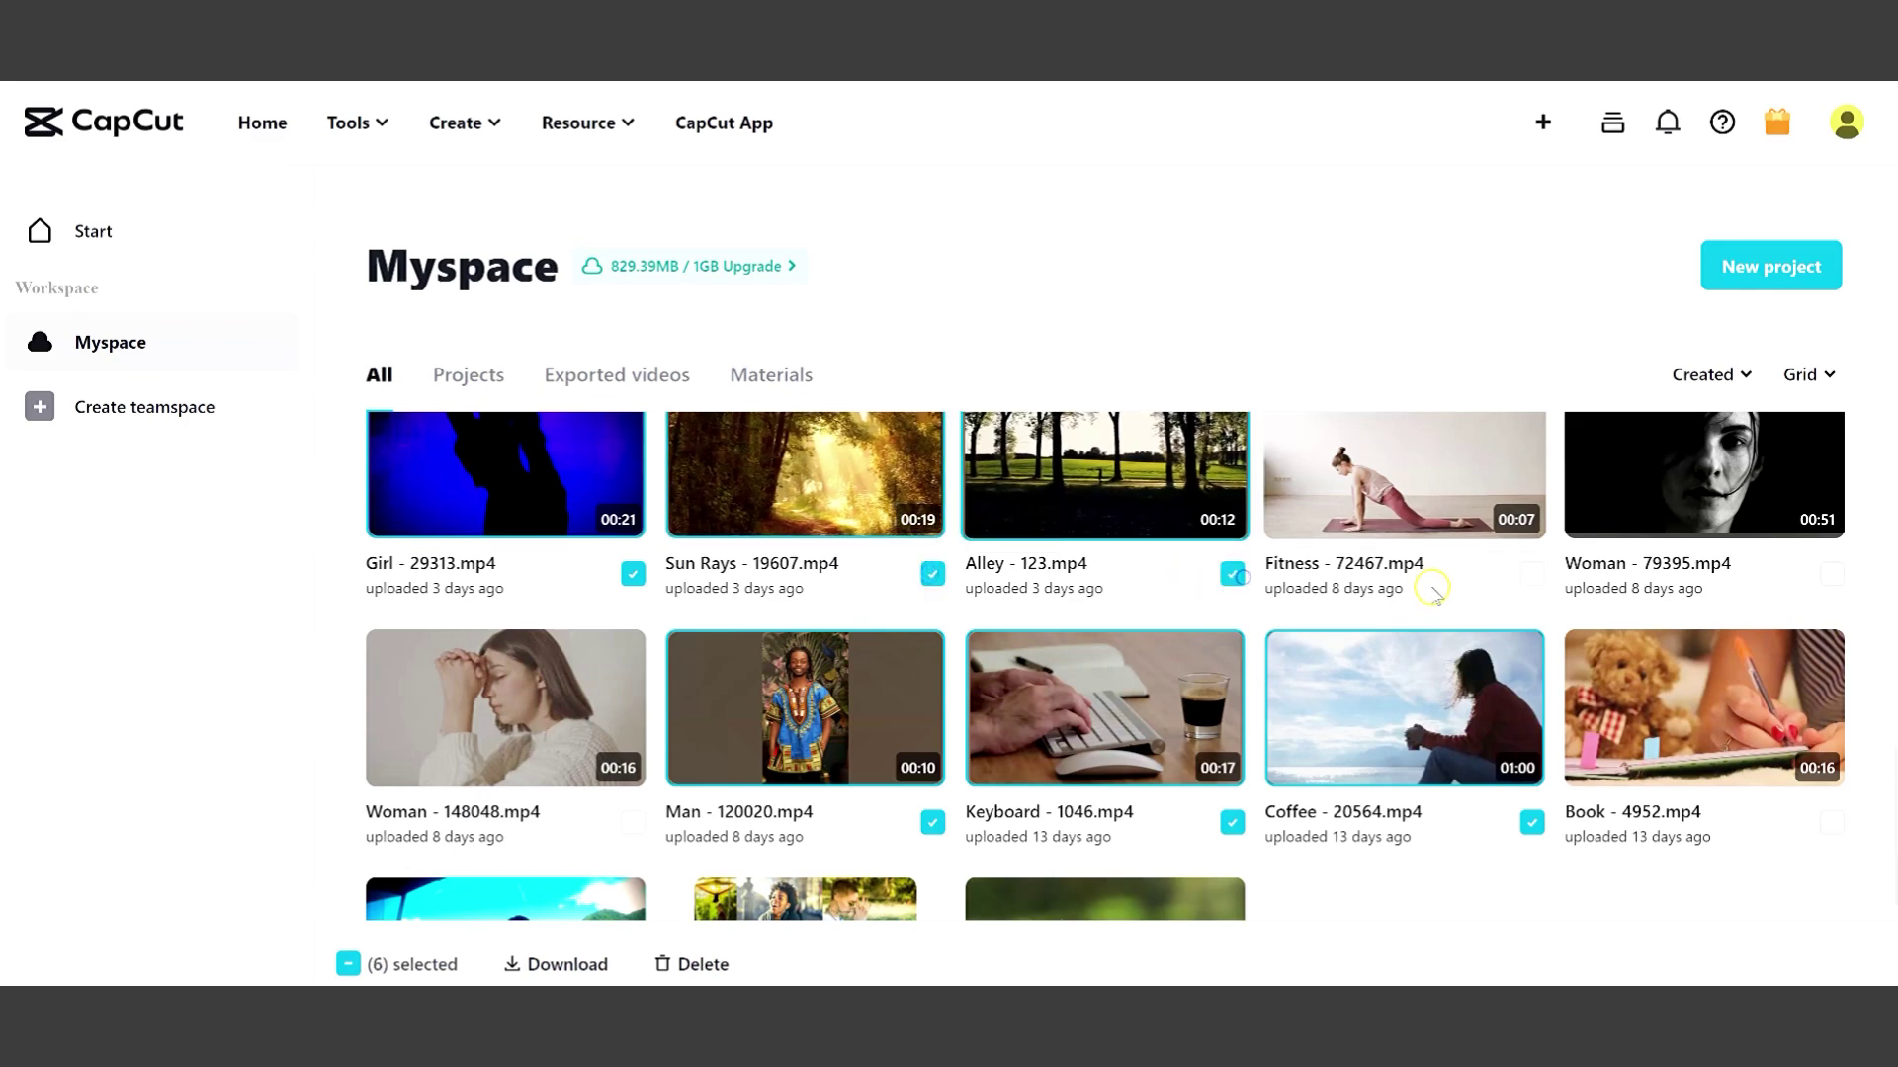
left_click(1531, 573)
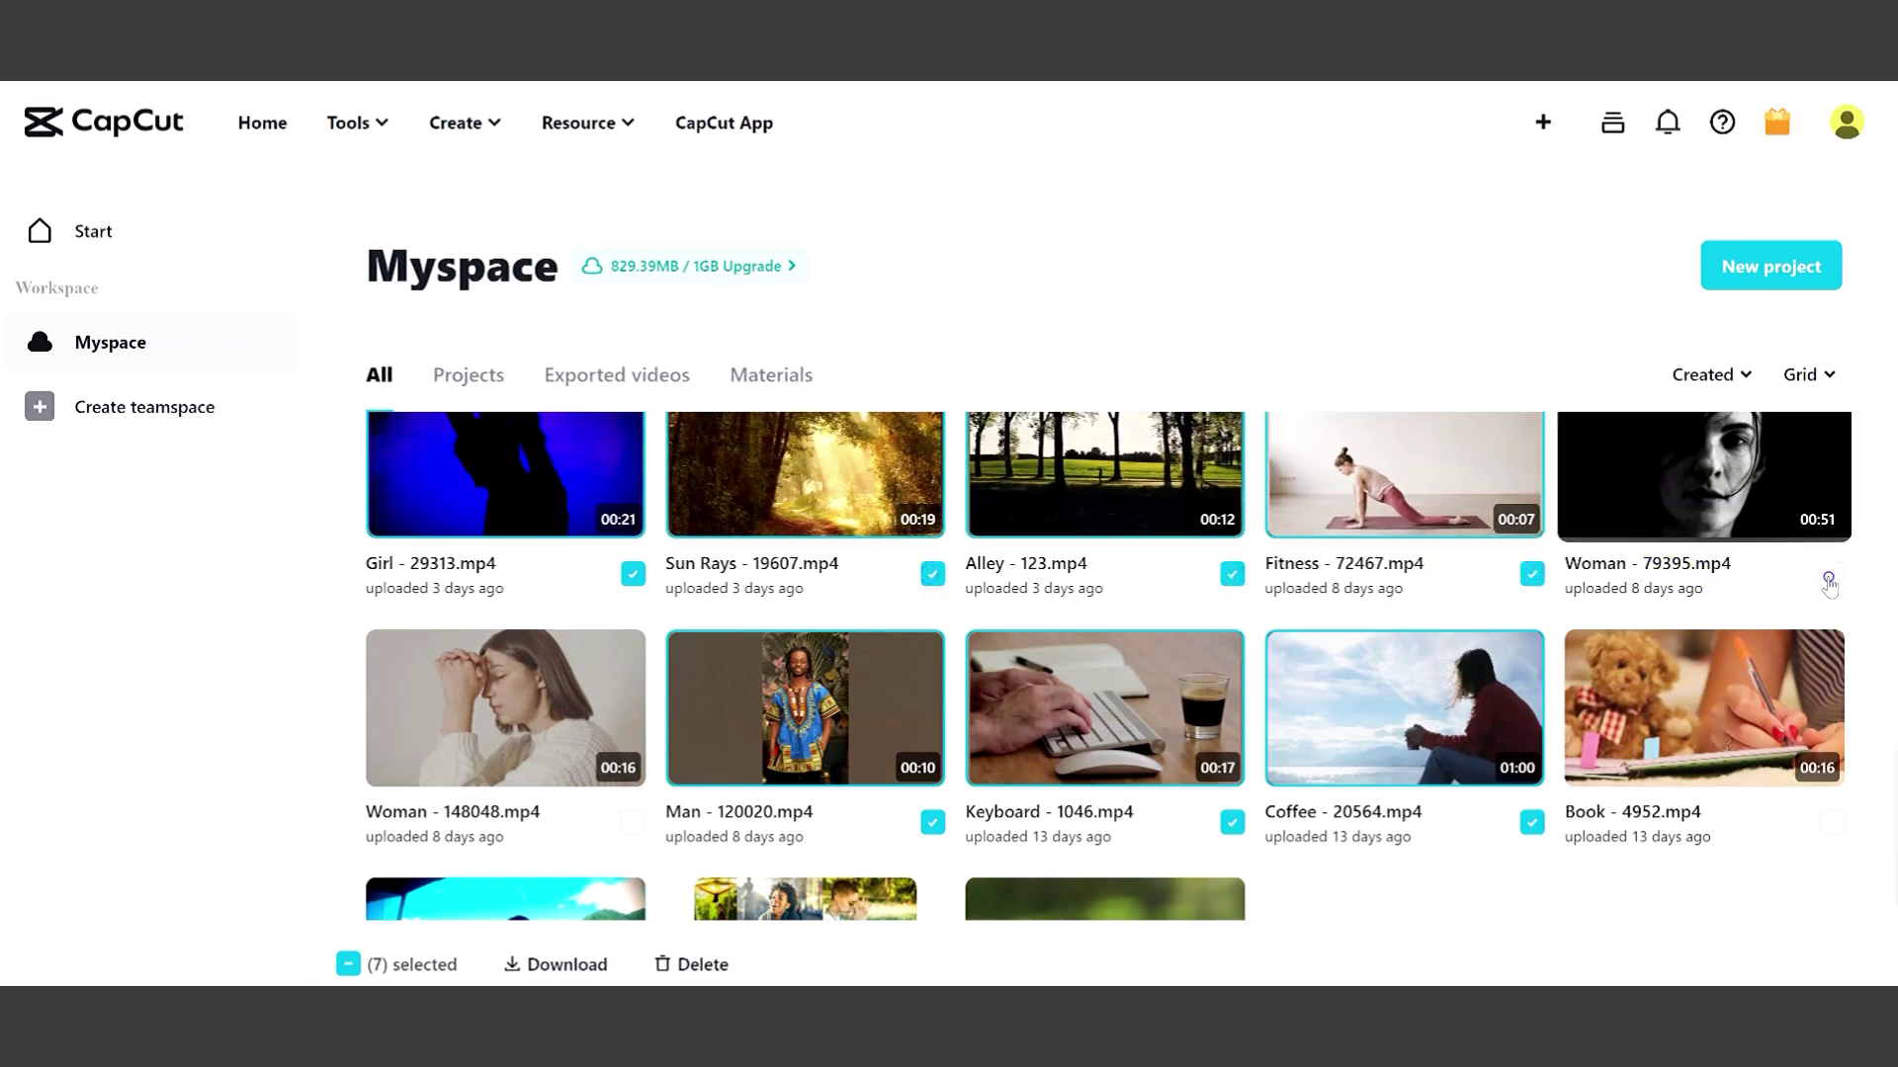
left_click(1831, 573)
scroll(1823, 578, "down", 2)
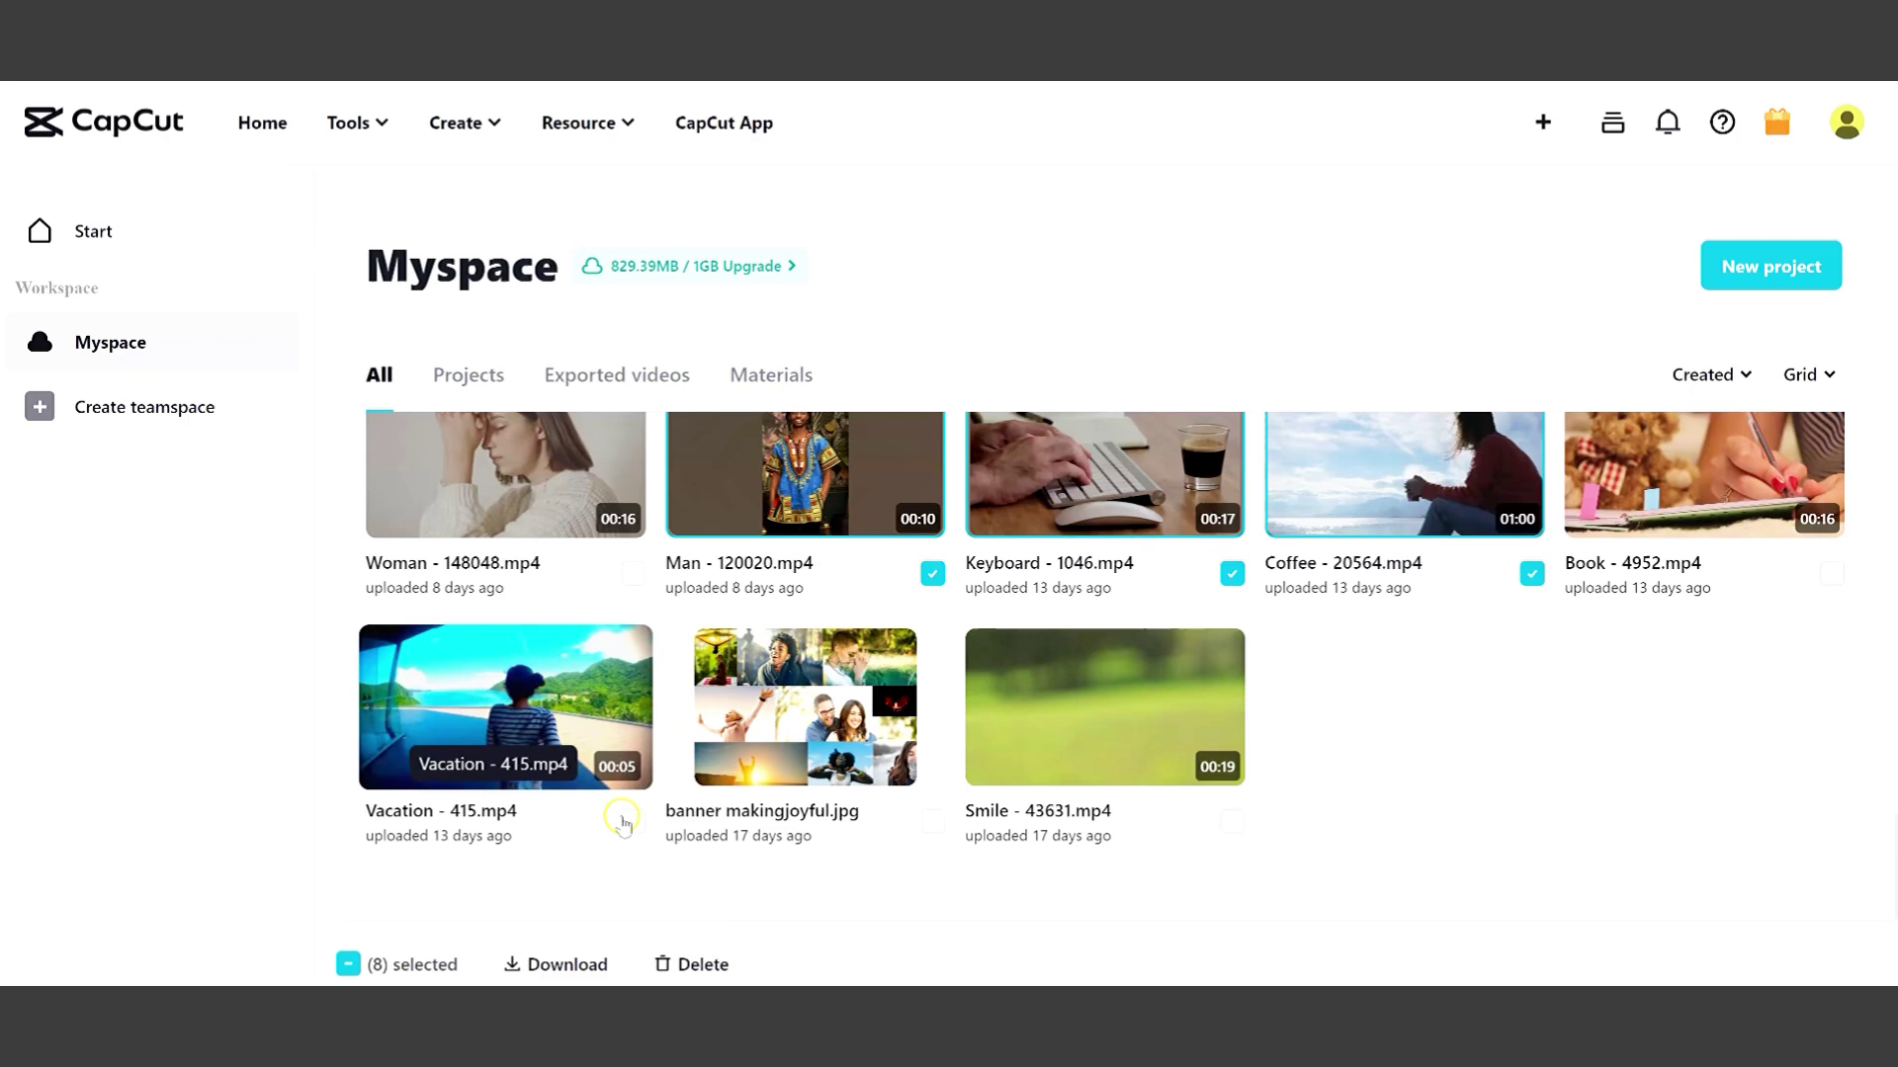
left_click(634, 821)
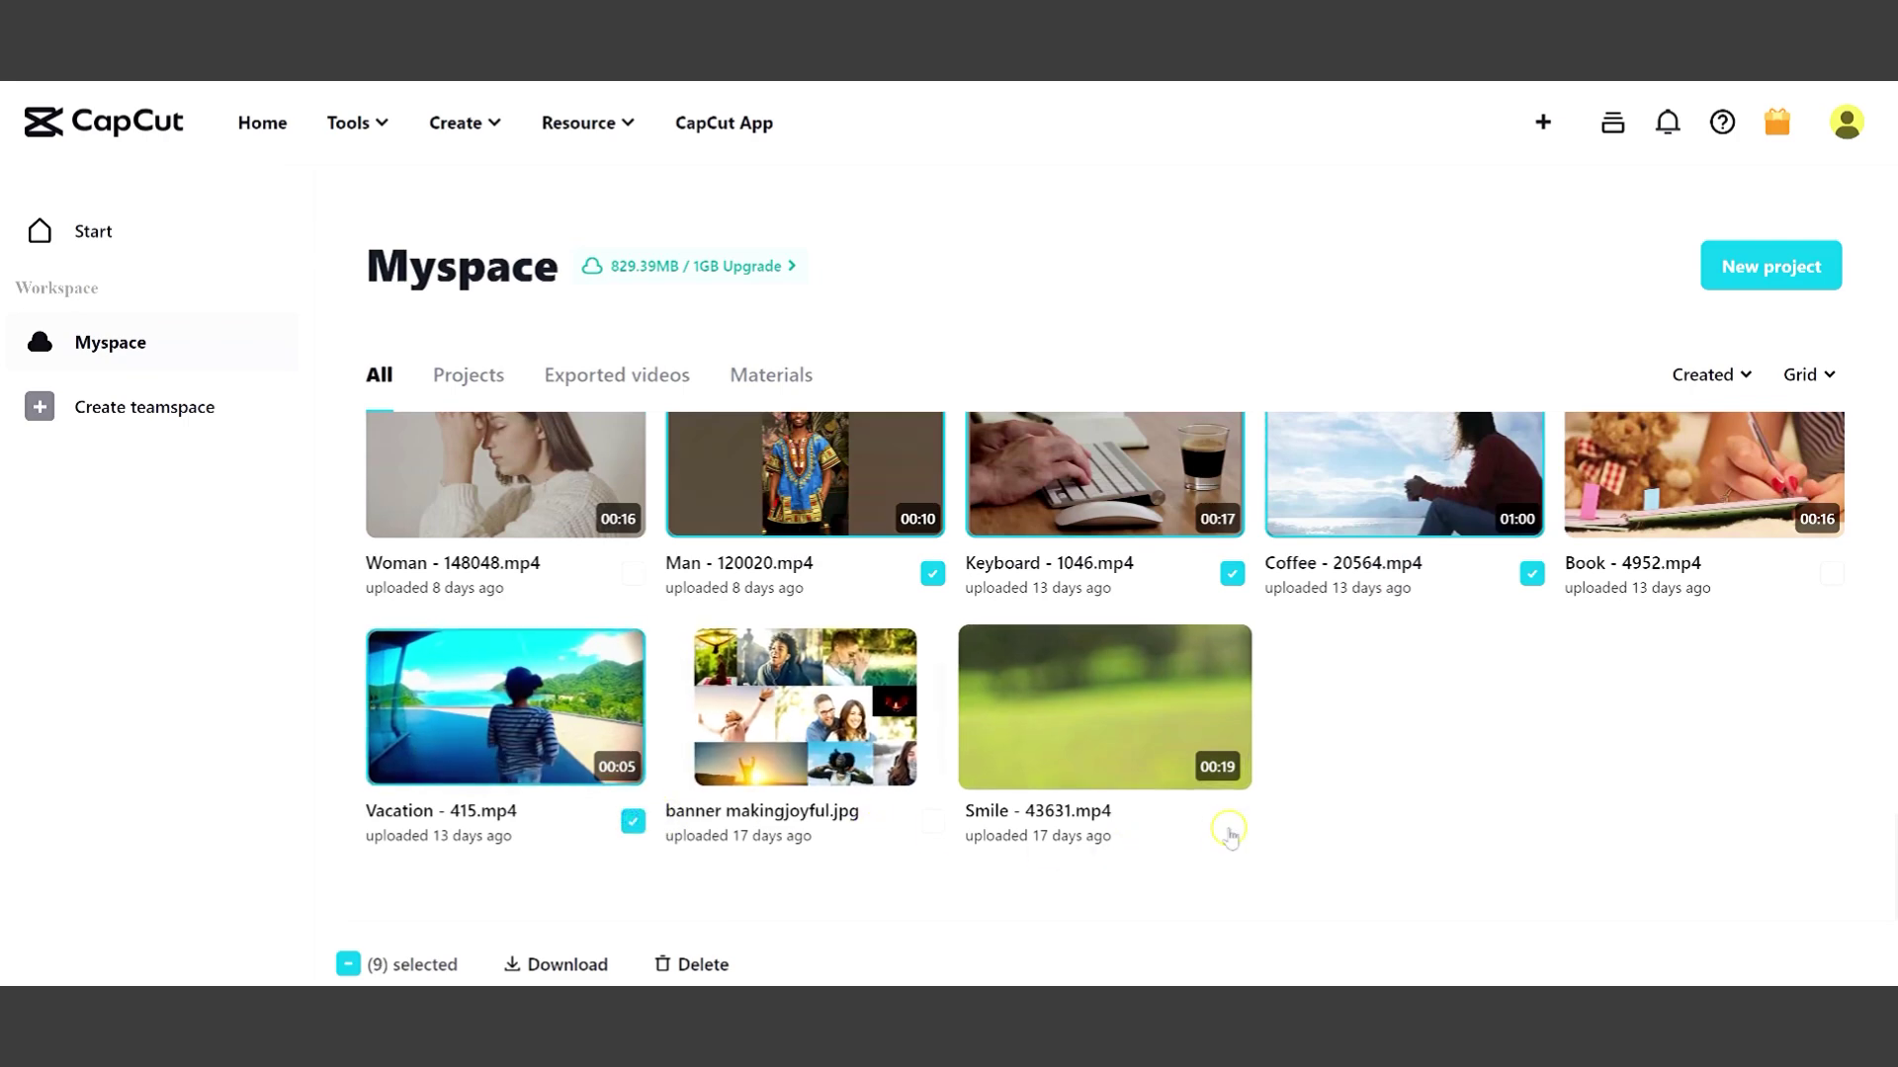
left_click(1230, 821)
scroll(1128, 831, "up", 3)
scroll(727, 867, "down", 2)
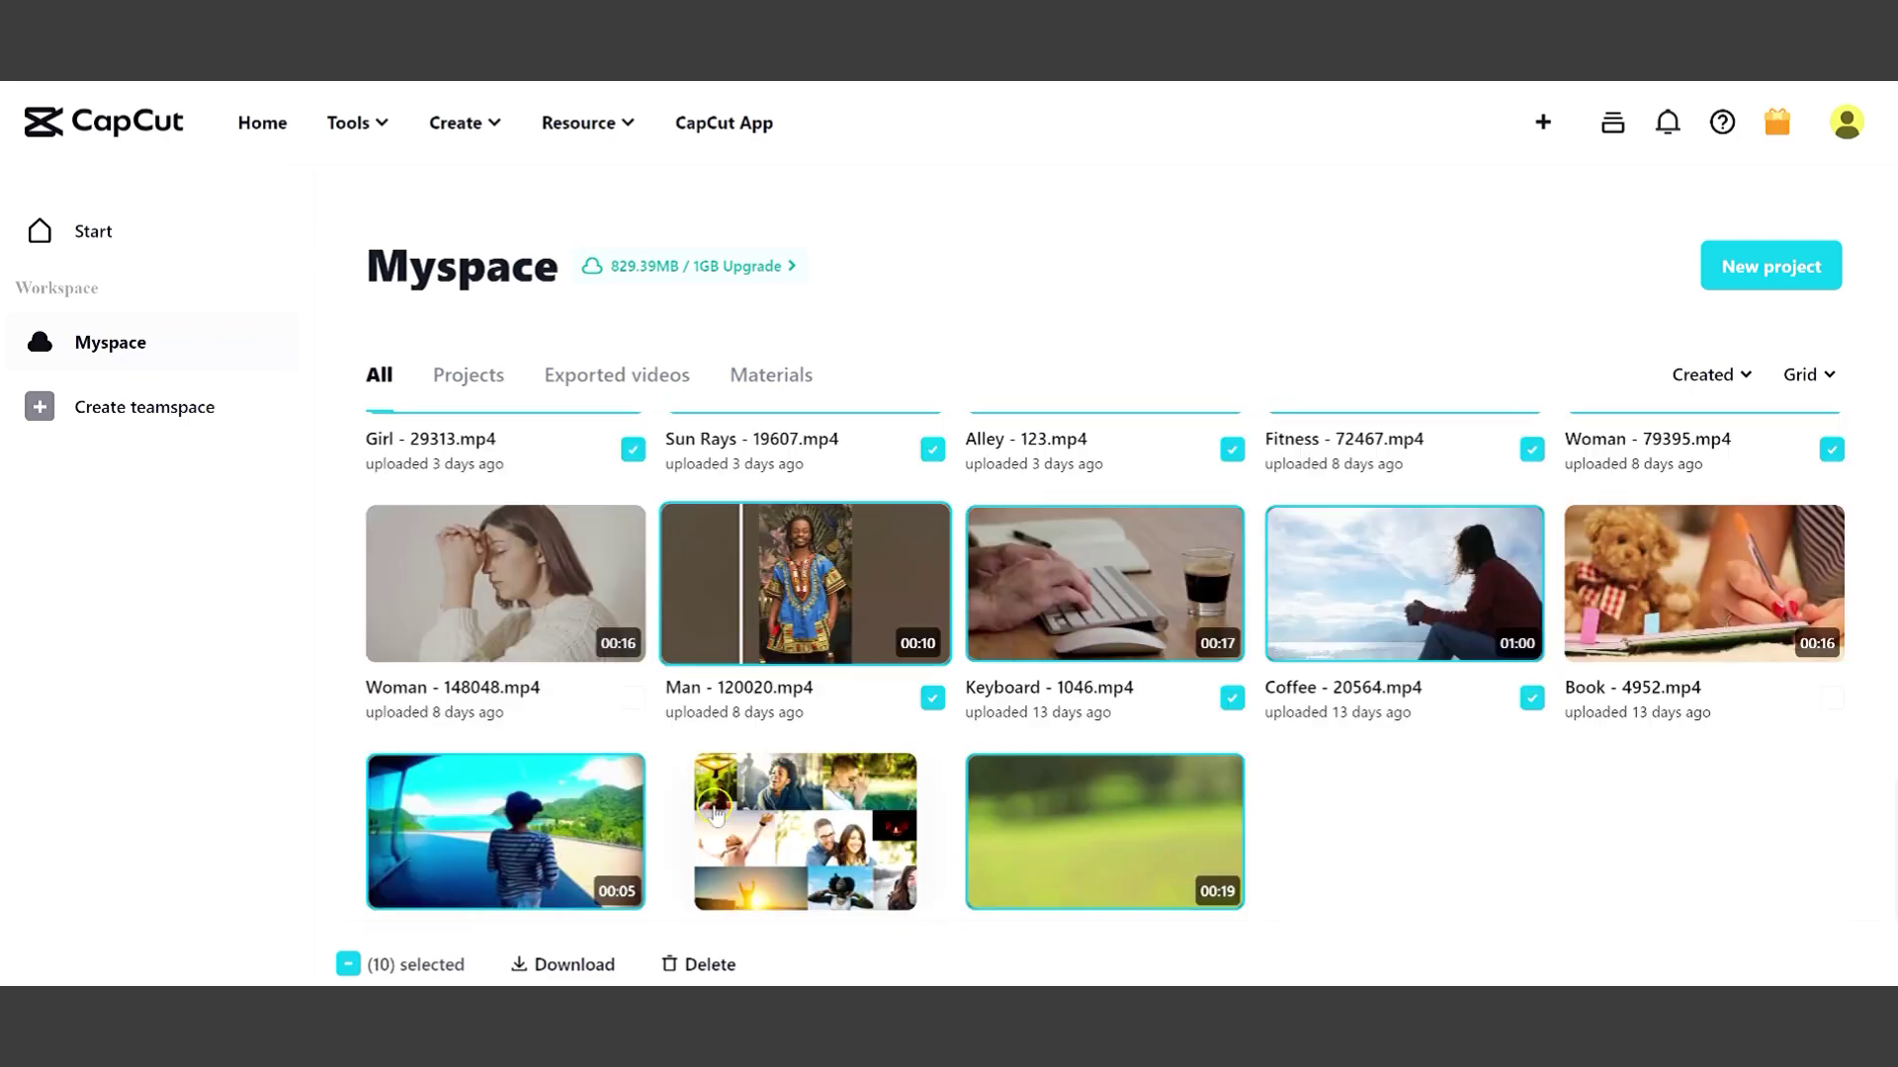
left_click(633, 699)
scroll(868, 718, "up", 3)
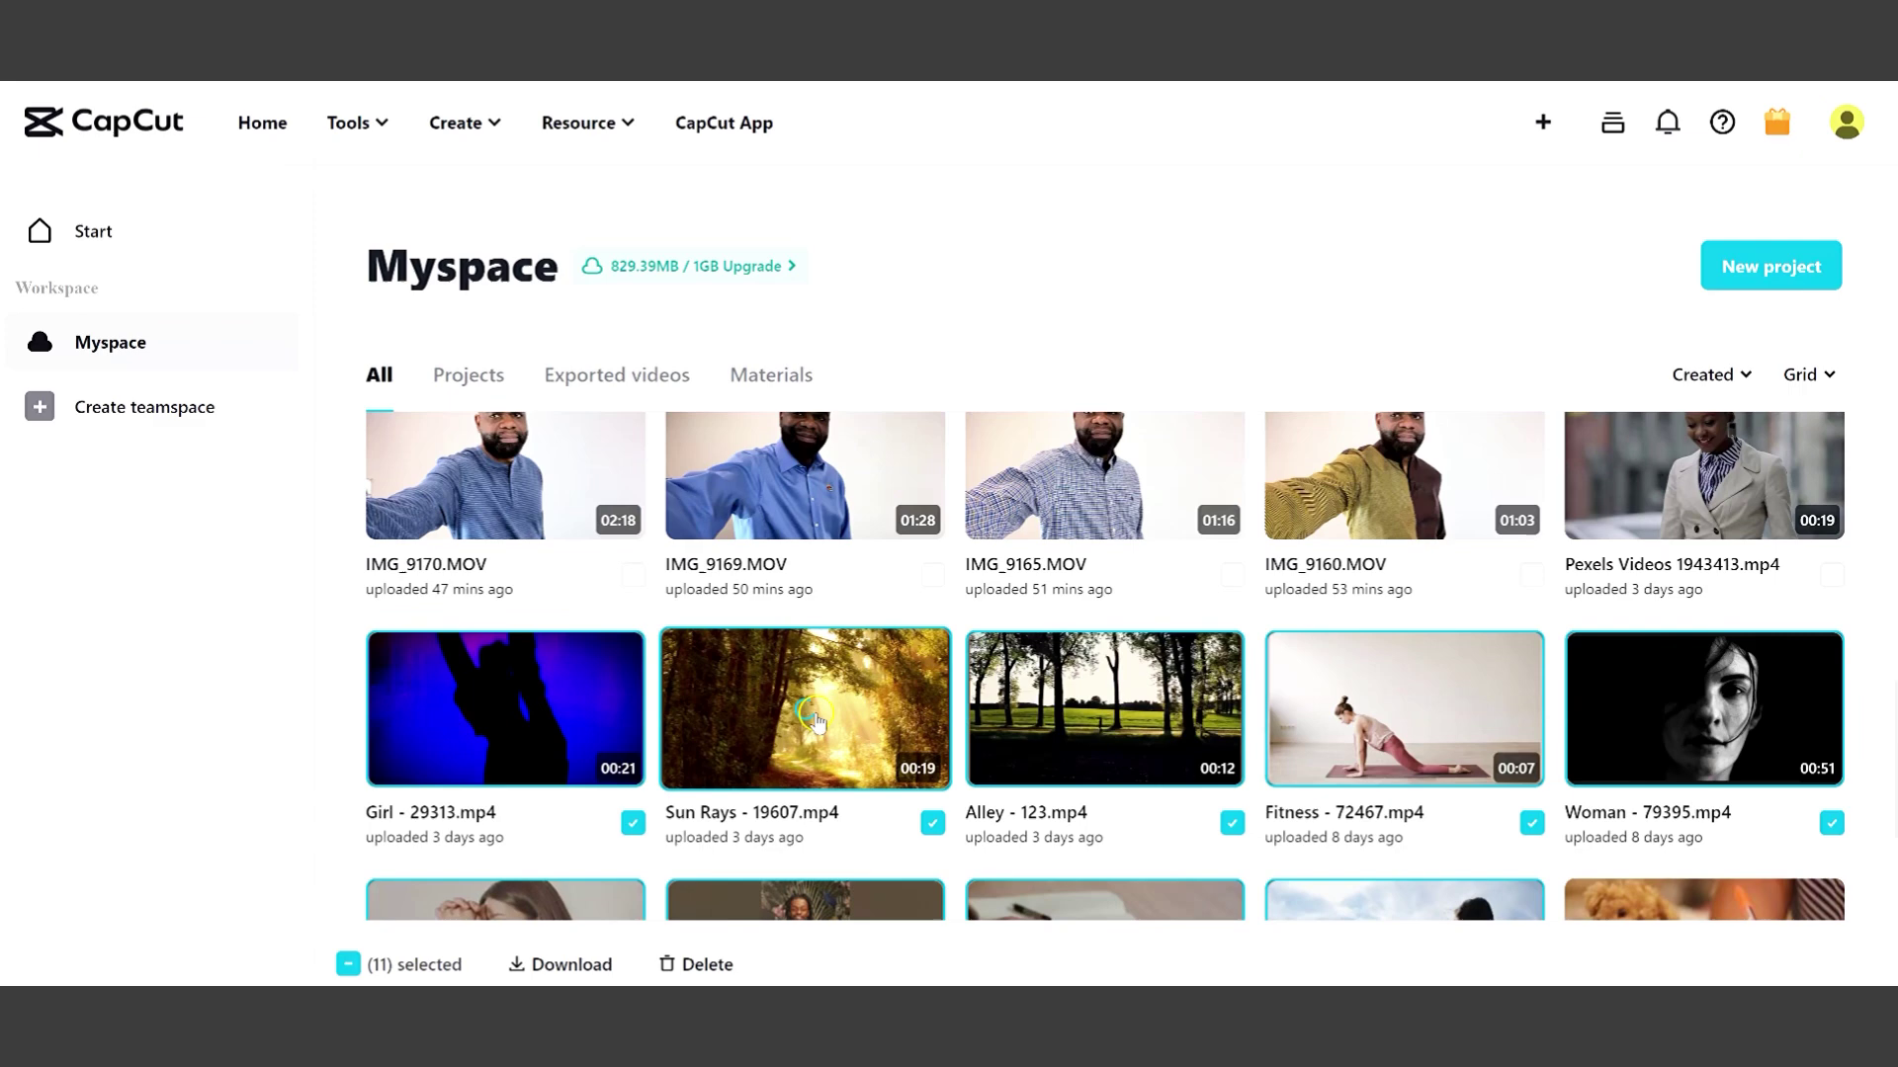
scroll(964, 722, "down", 2)
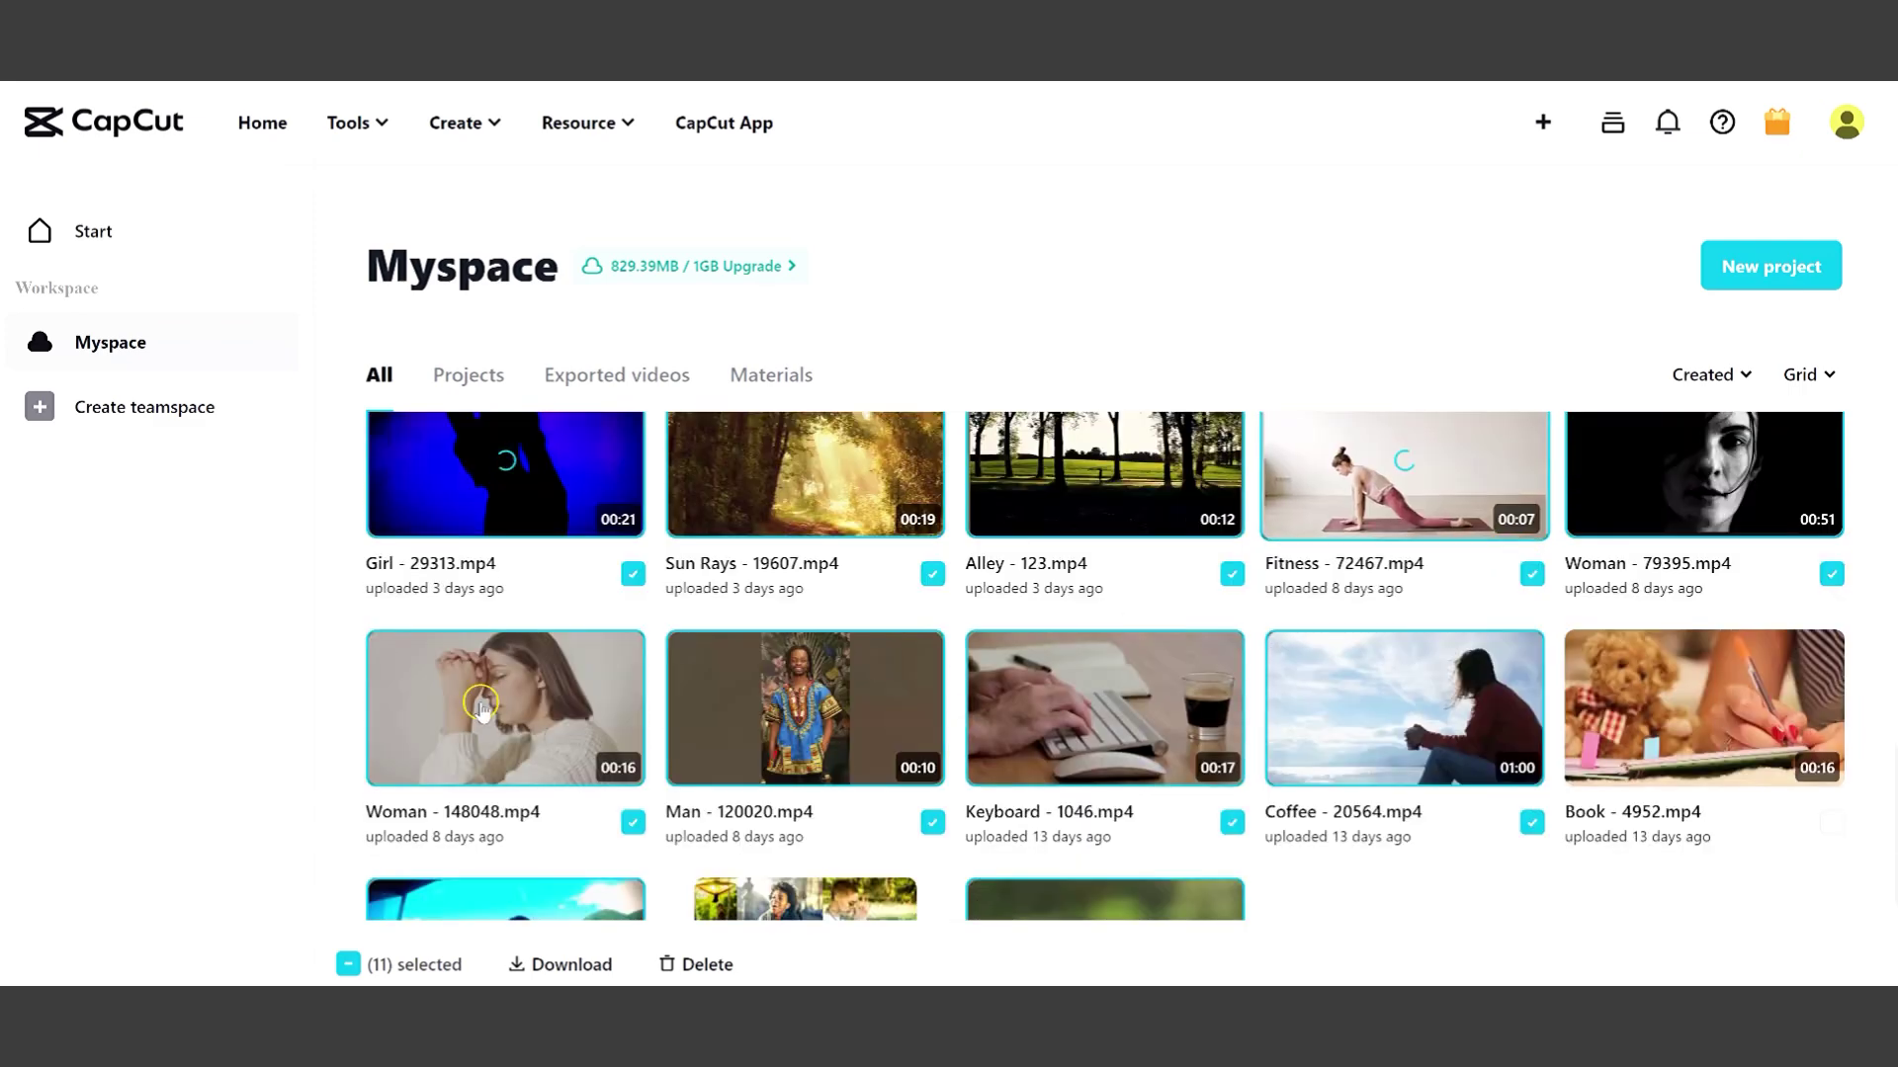
scroll(1290, 741, "down", 1)
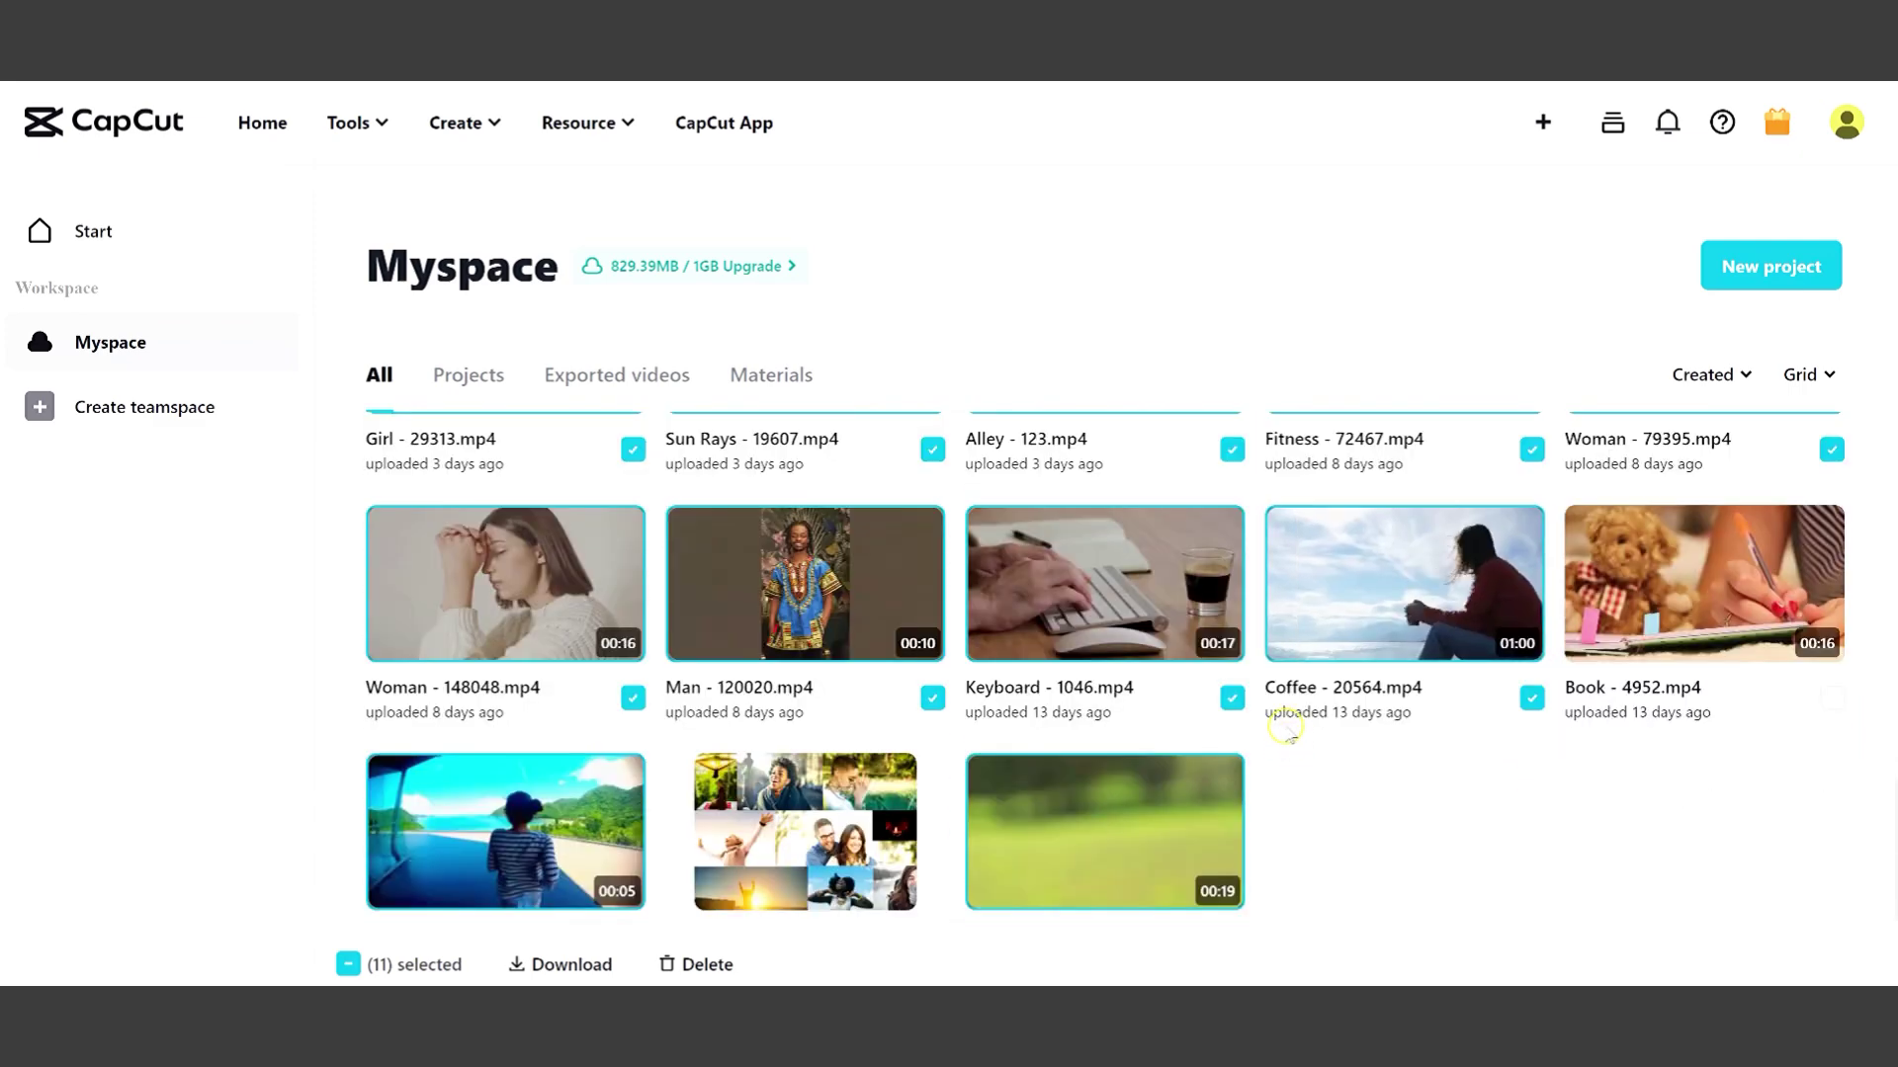
scroll(1286, 735, "down", 2)
scroll(1202, 731, "up", 1)
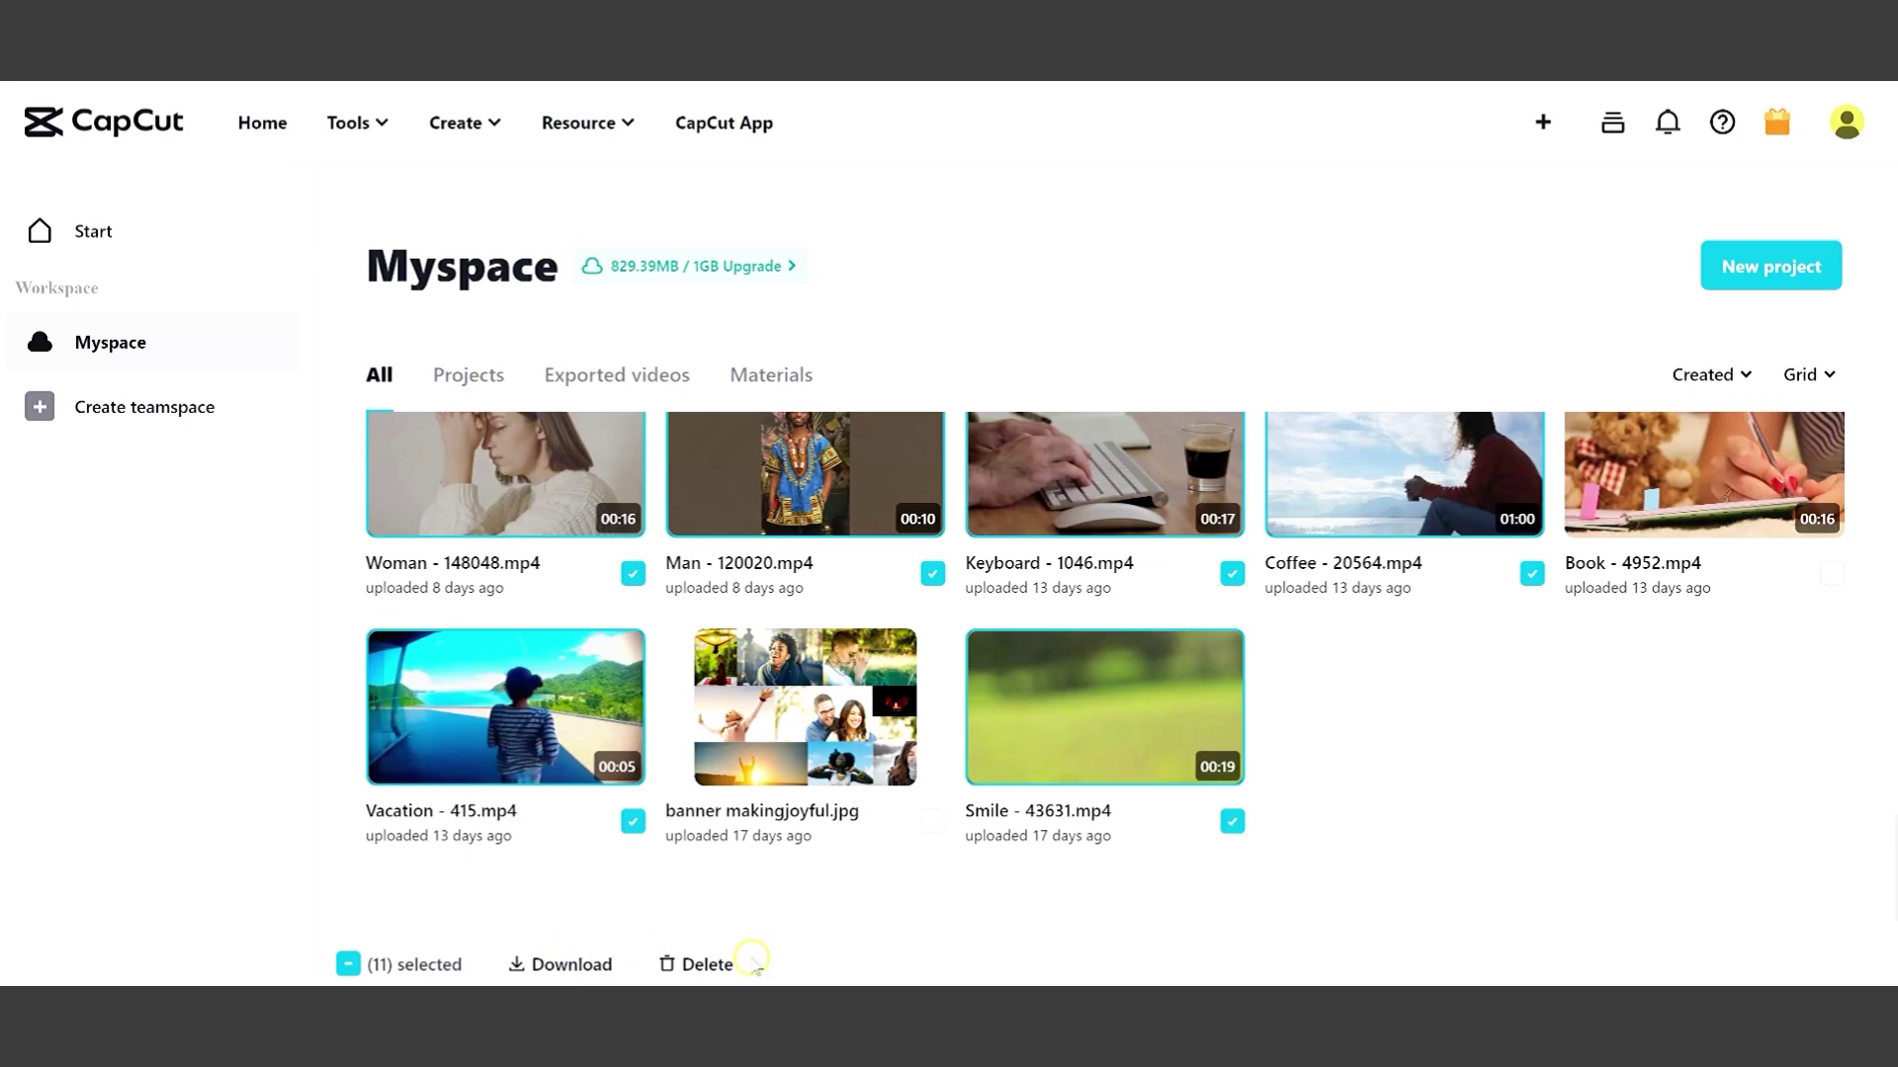
- Delete the eleven selected clips and confirm, dropping storage to 753.14MB
left_click(693, 966)
left_click(1149, 596)
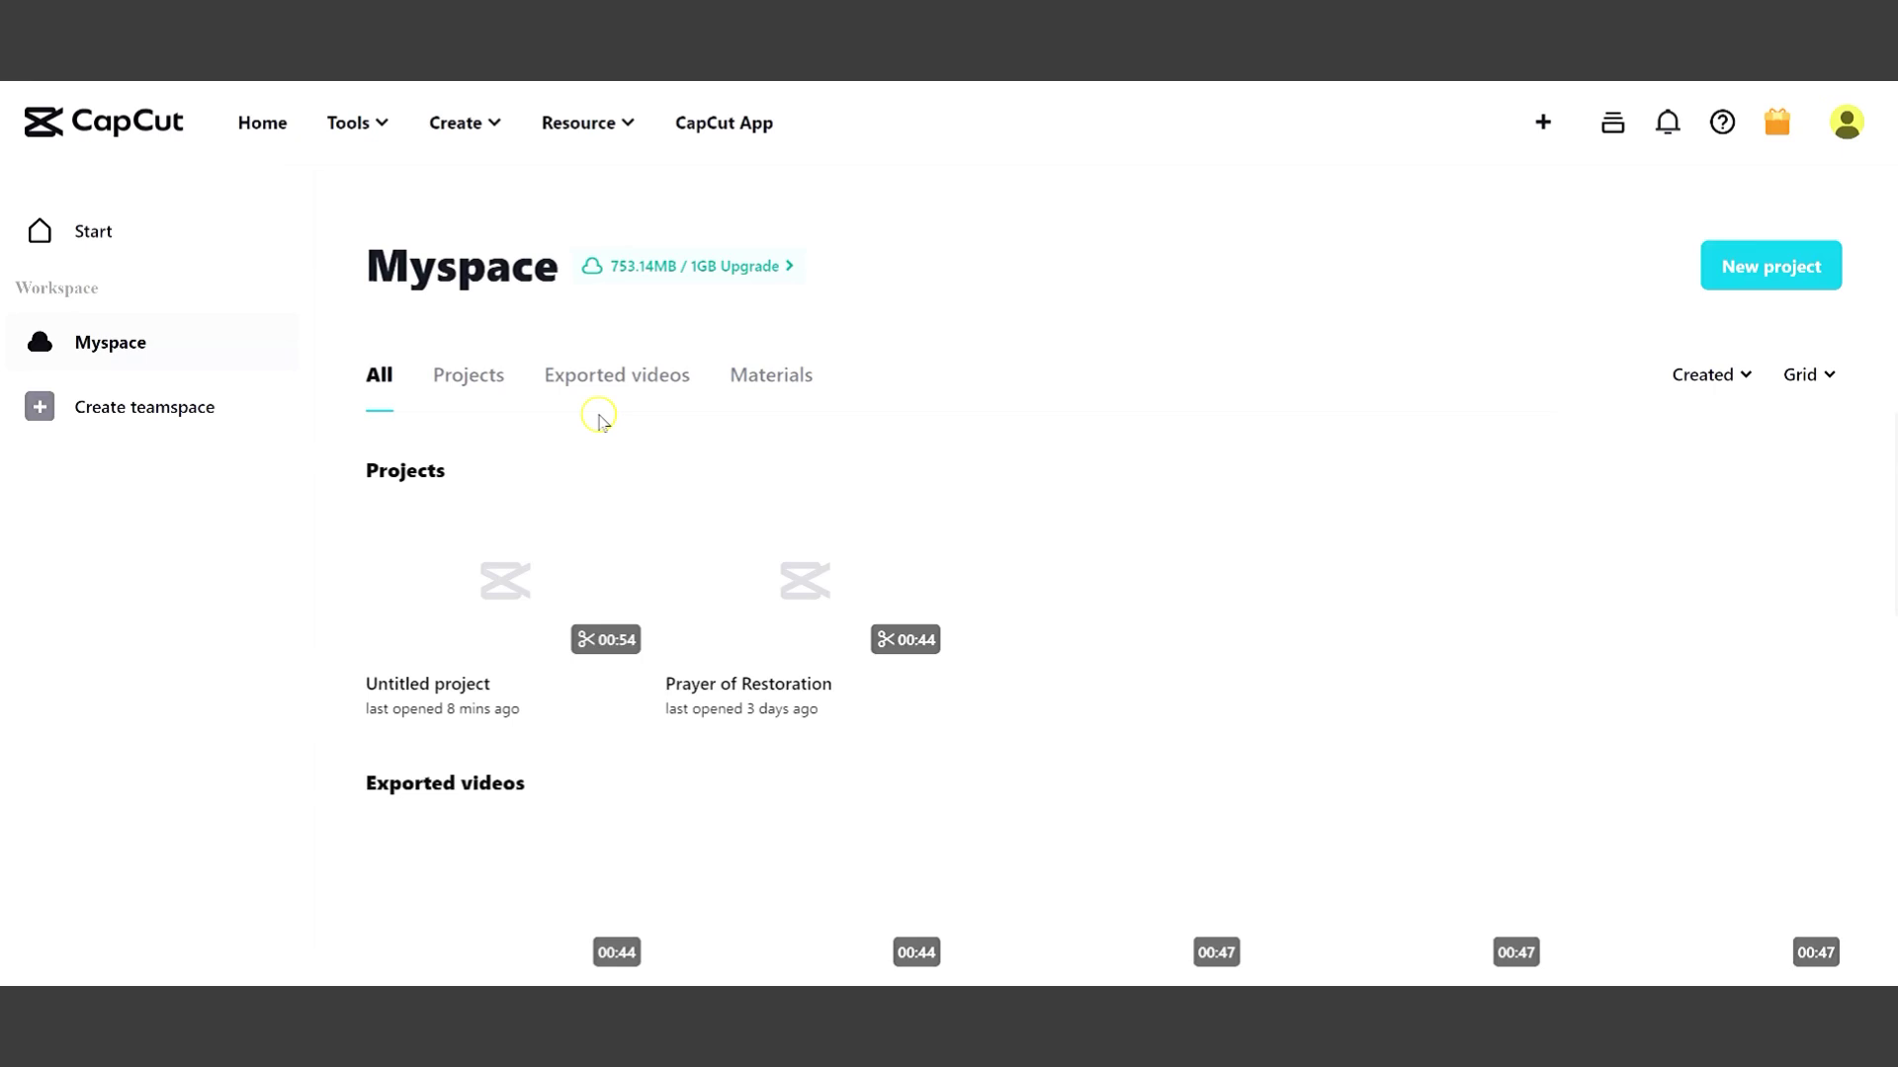
scroll(1275, 764, "down", 3)
scroll(1275, 764, "down", 10)
scroll(1275, 764, "up", 3)
scroll(1276, 771, "down", 1)
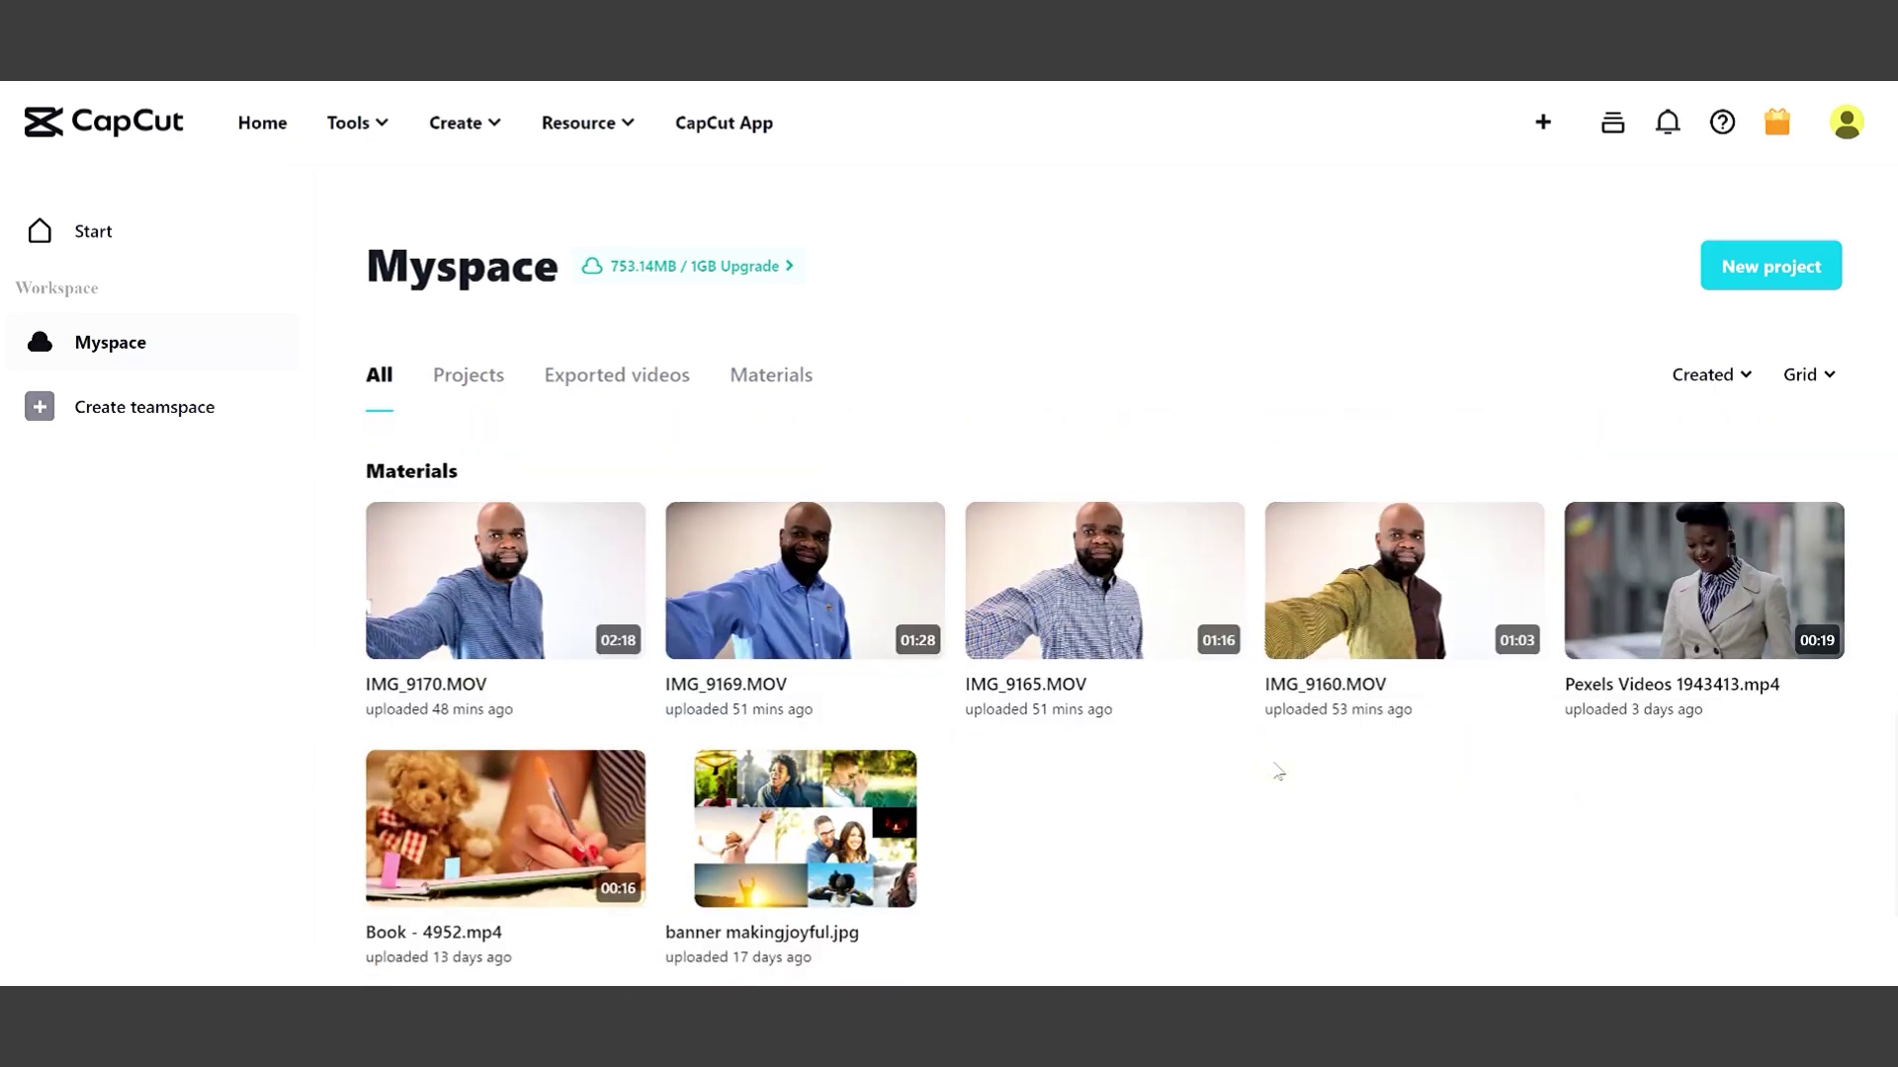
scroll(1277, 771, "down", 2)
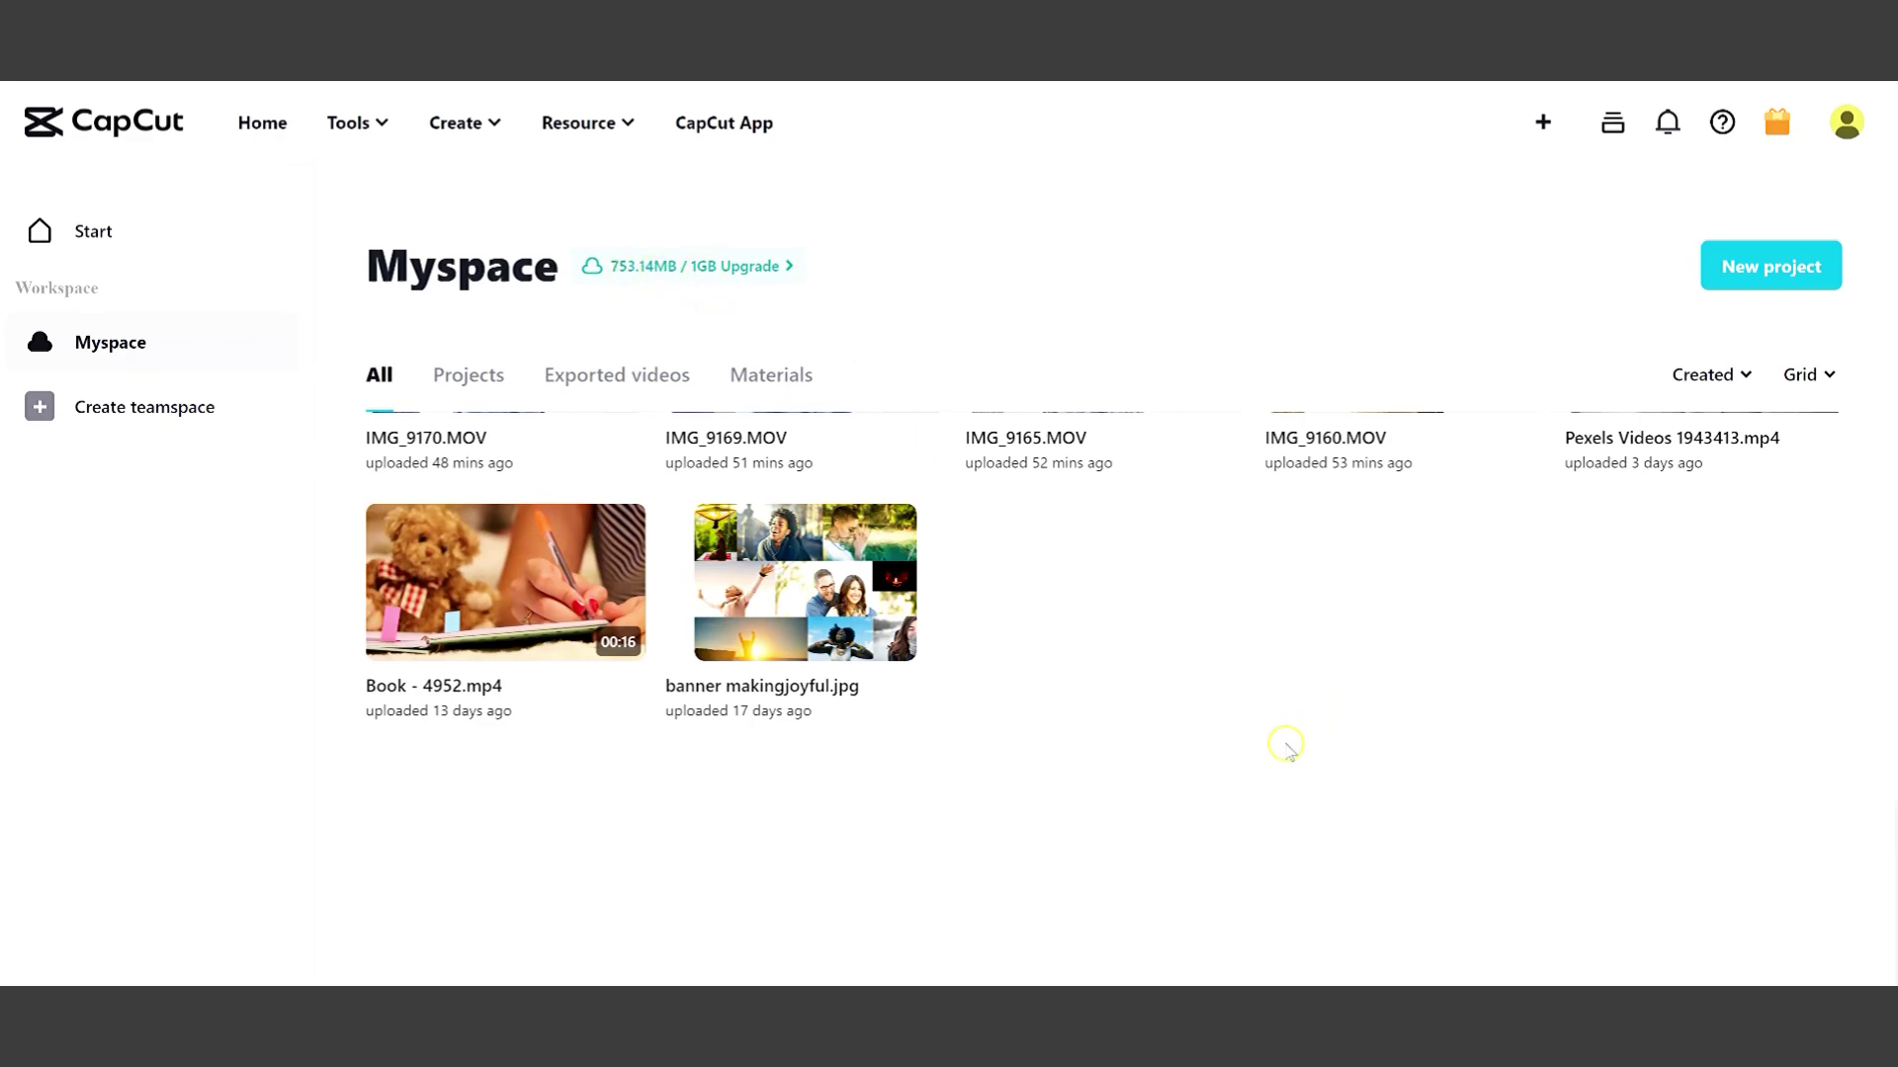
scroll(1284, 747, "up", 2)
scroll(1285, 750, "up", 2)
scroll(1283, 756, "up", 1)
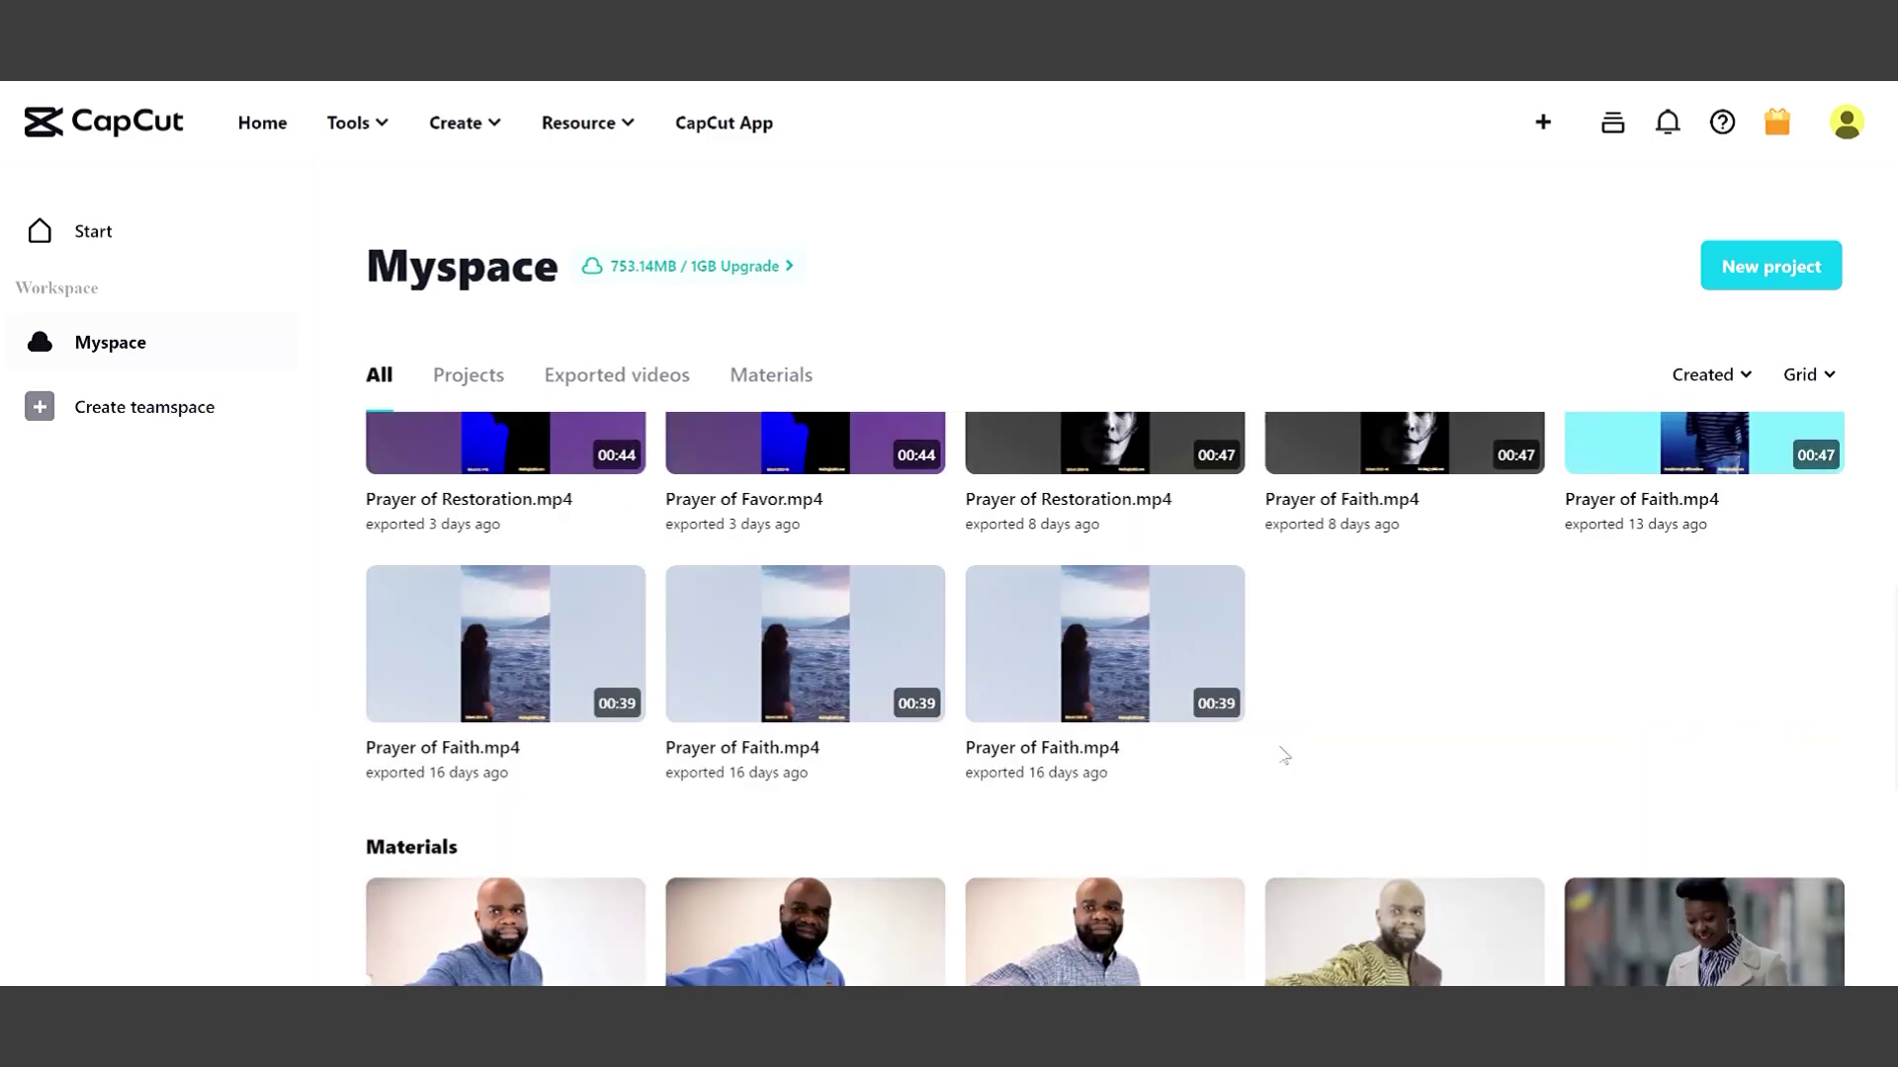
scroll(1284, 753, "up", 2)
scroll(1284, 753, "down", 6)
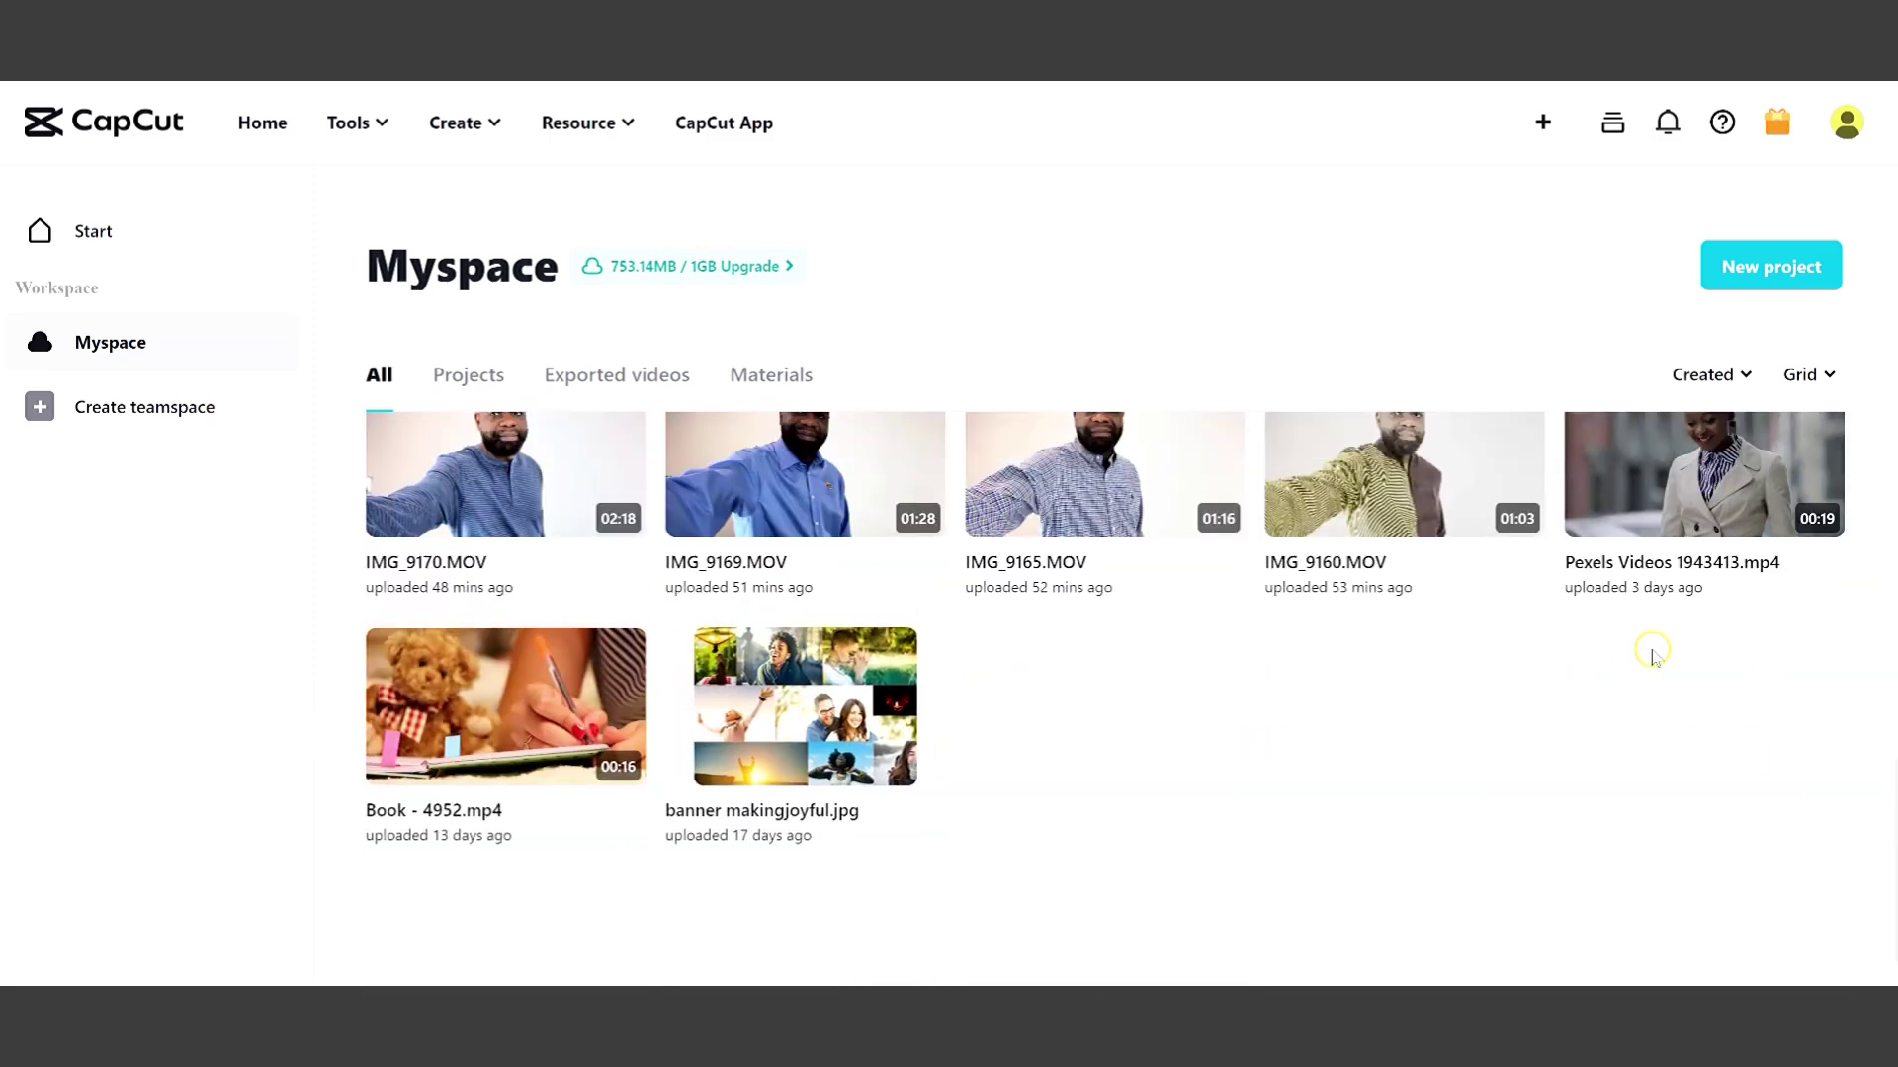
scroll(1780, 660, "up", 1)
- Start a multi-selection with the Pexels video and add the Book clip
left_click(1828, 699)
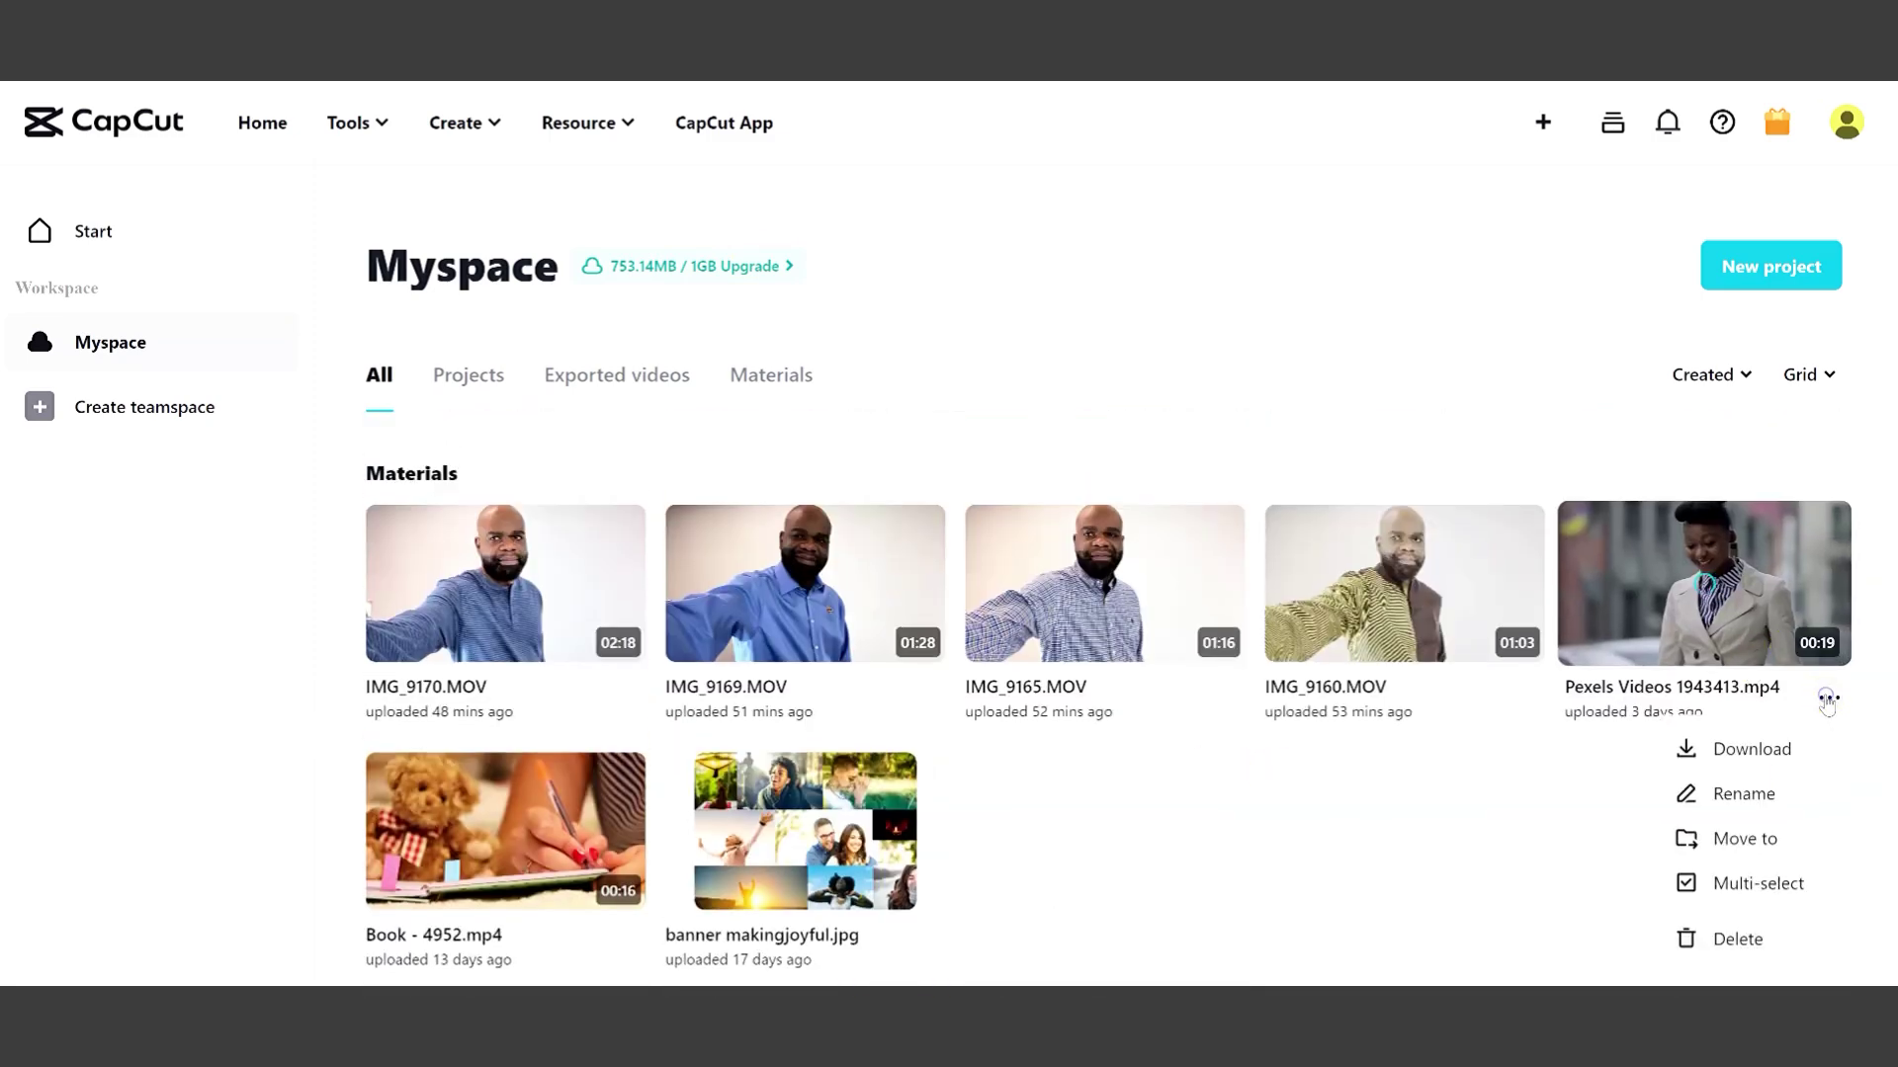
left_click(1729, 884)
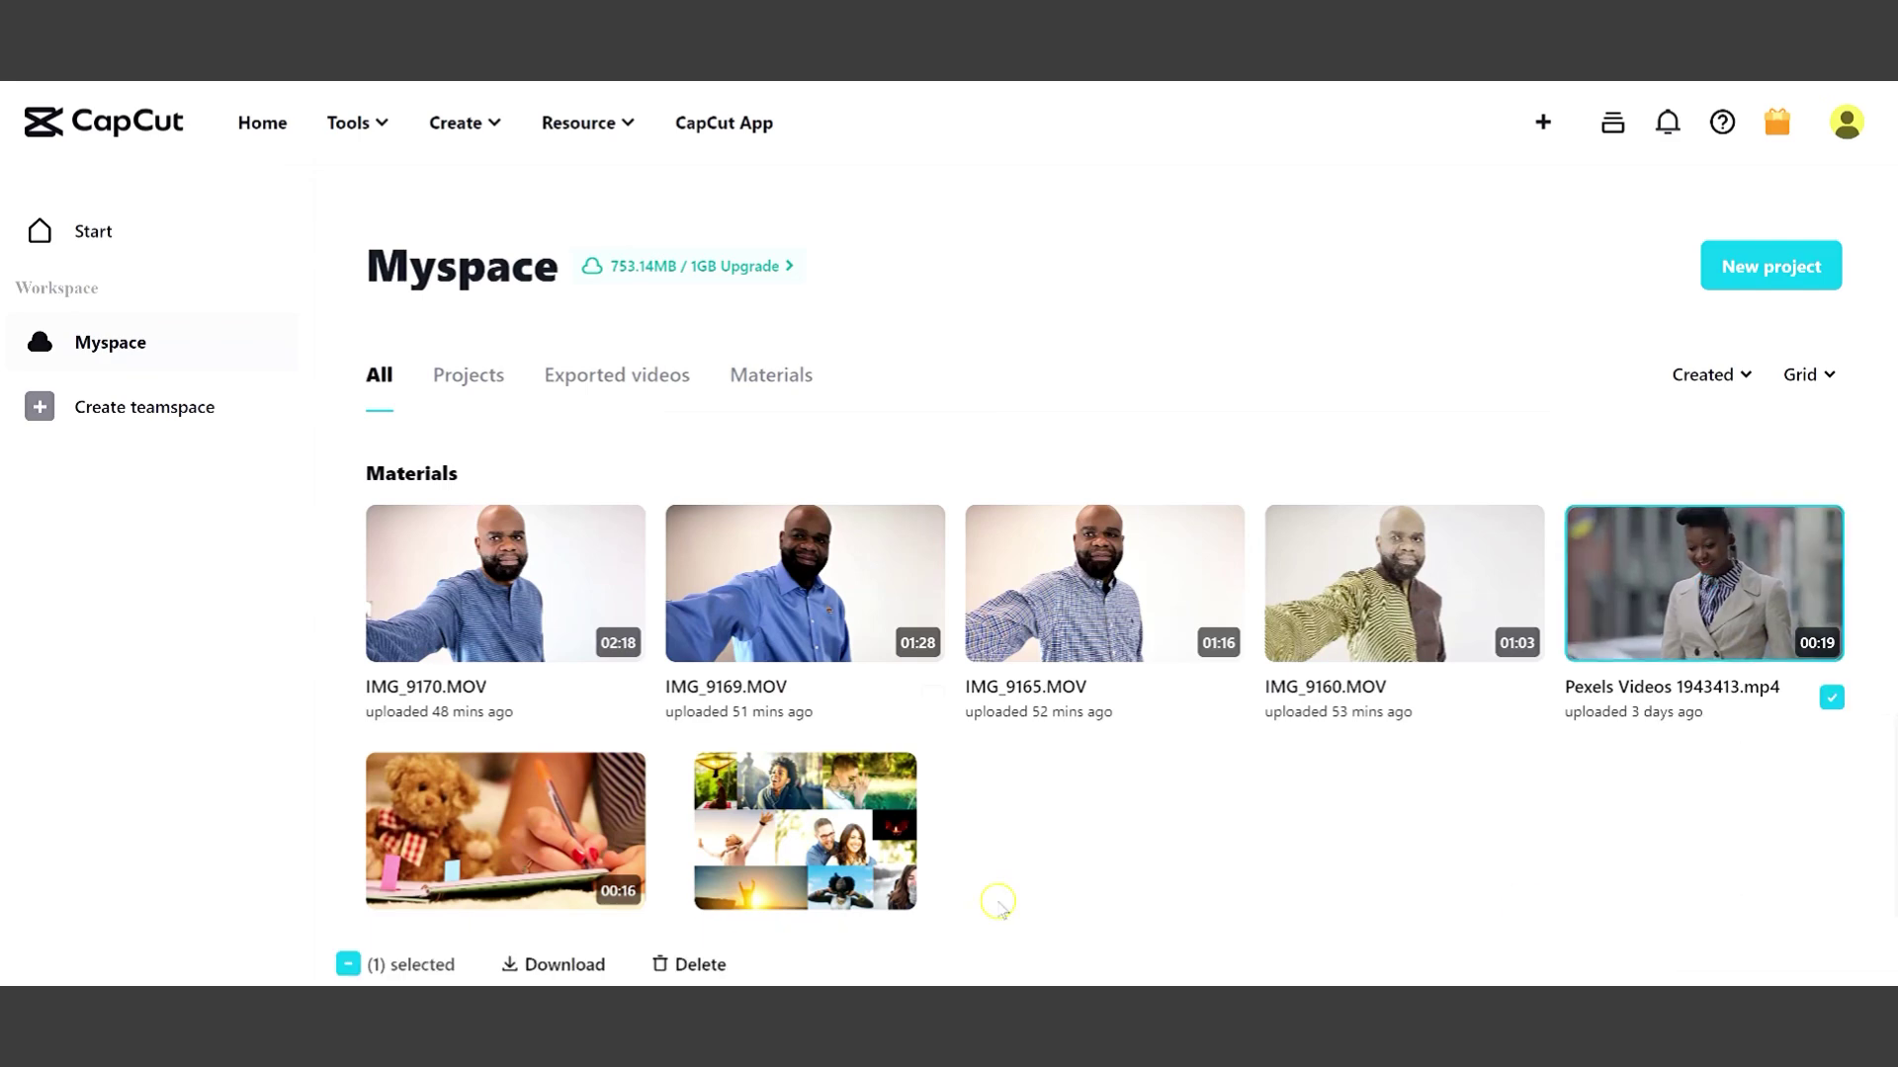
scroll(631, 826, "down", 1)
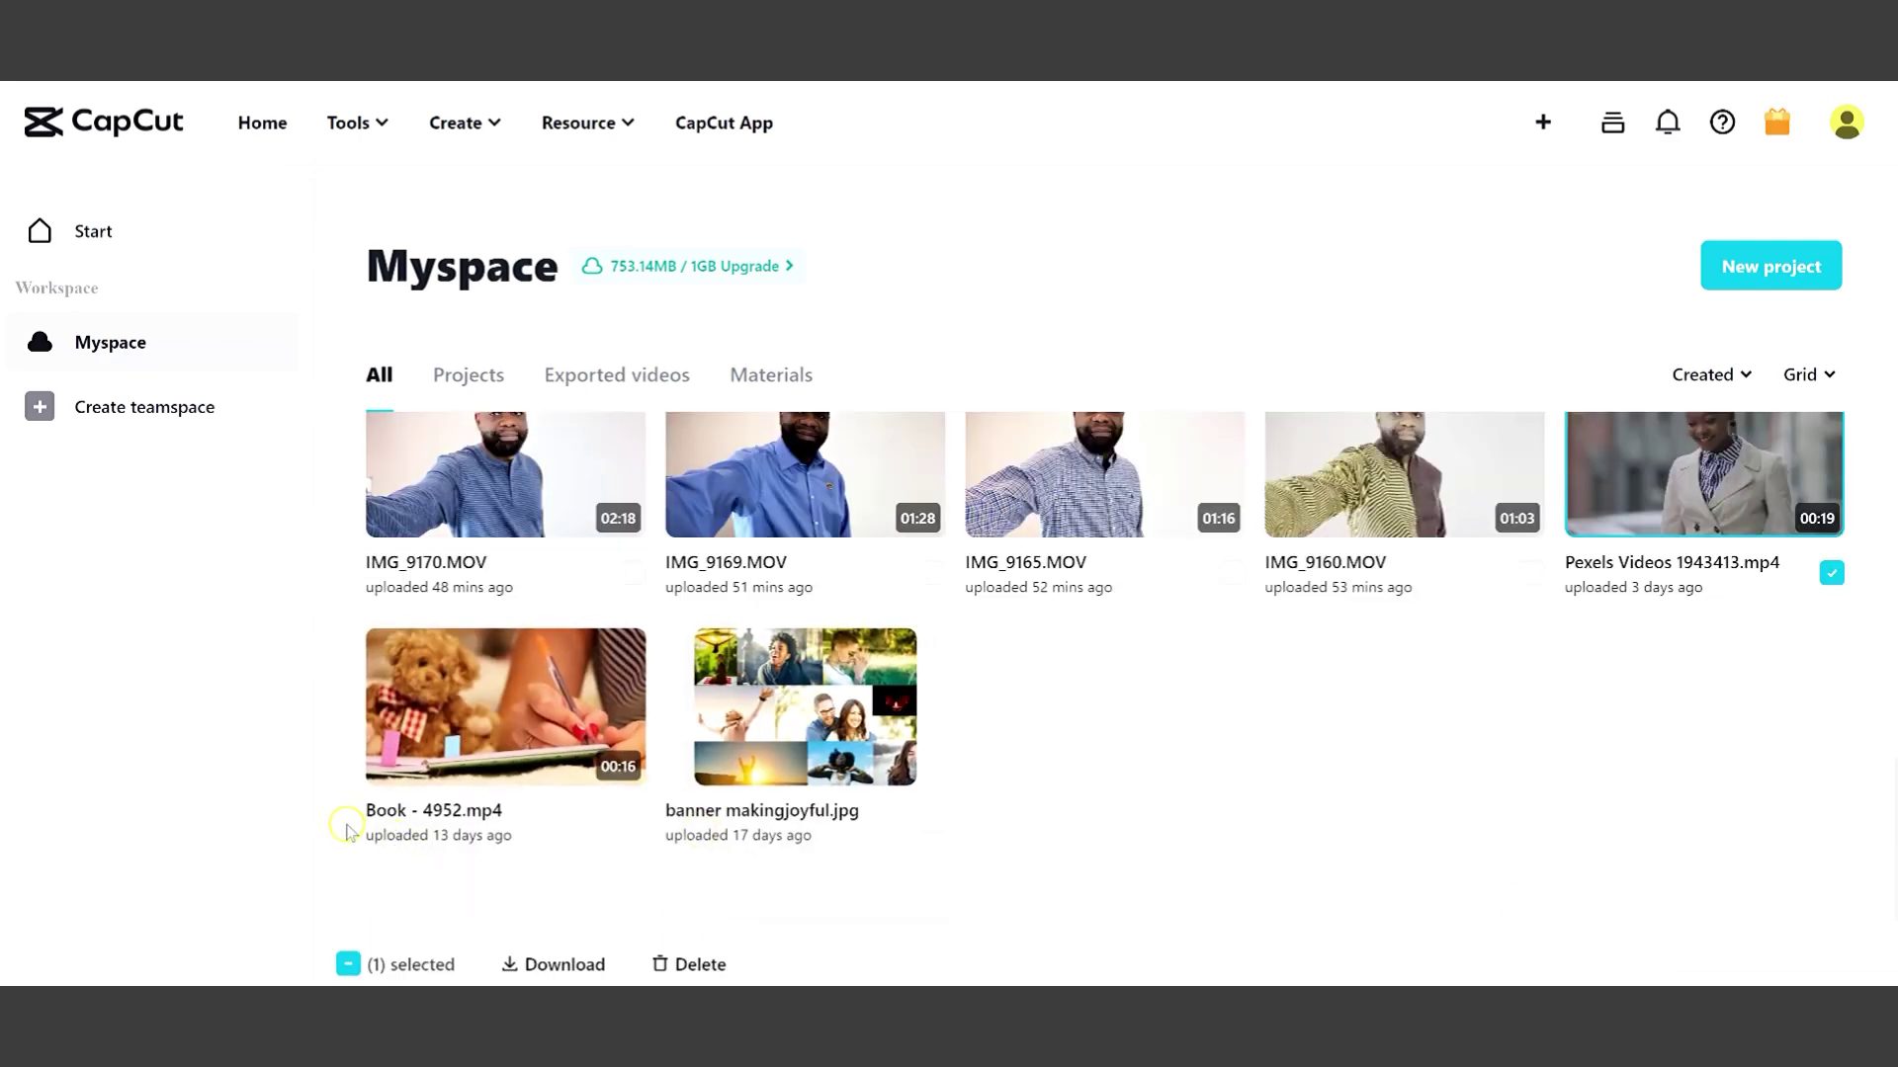
left_click(632, 823)
scroll(974, 814, "up", 3)
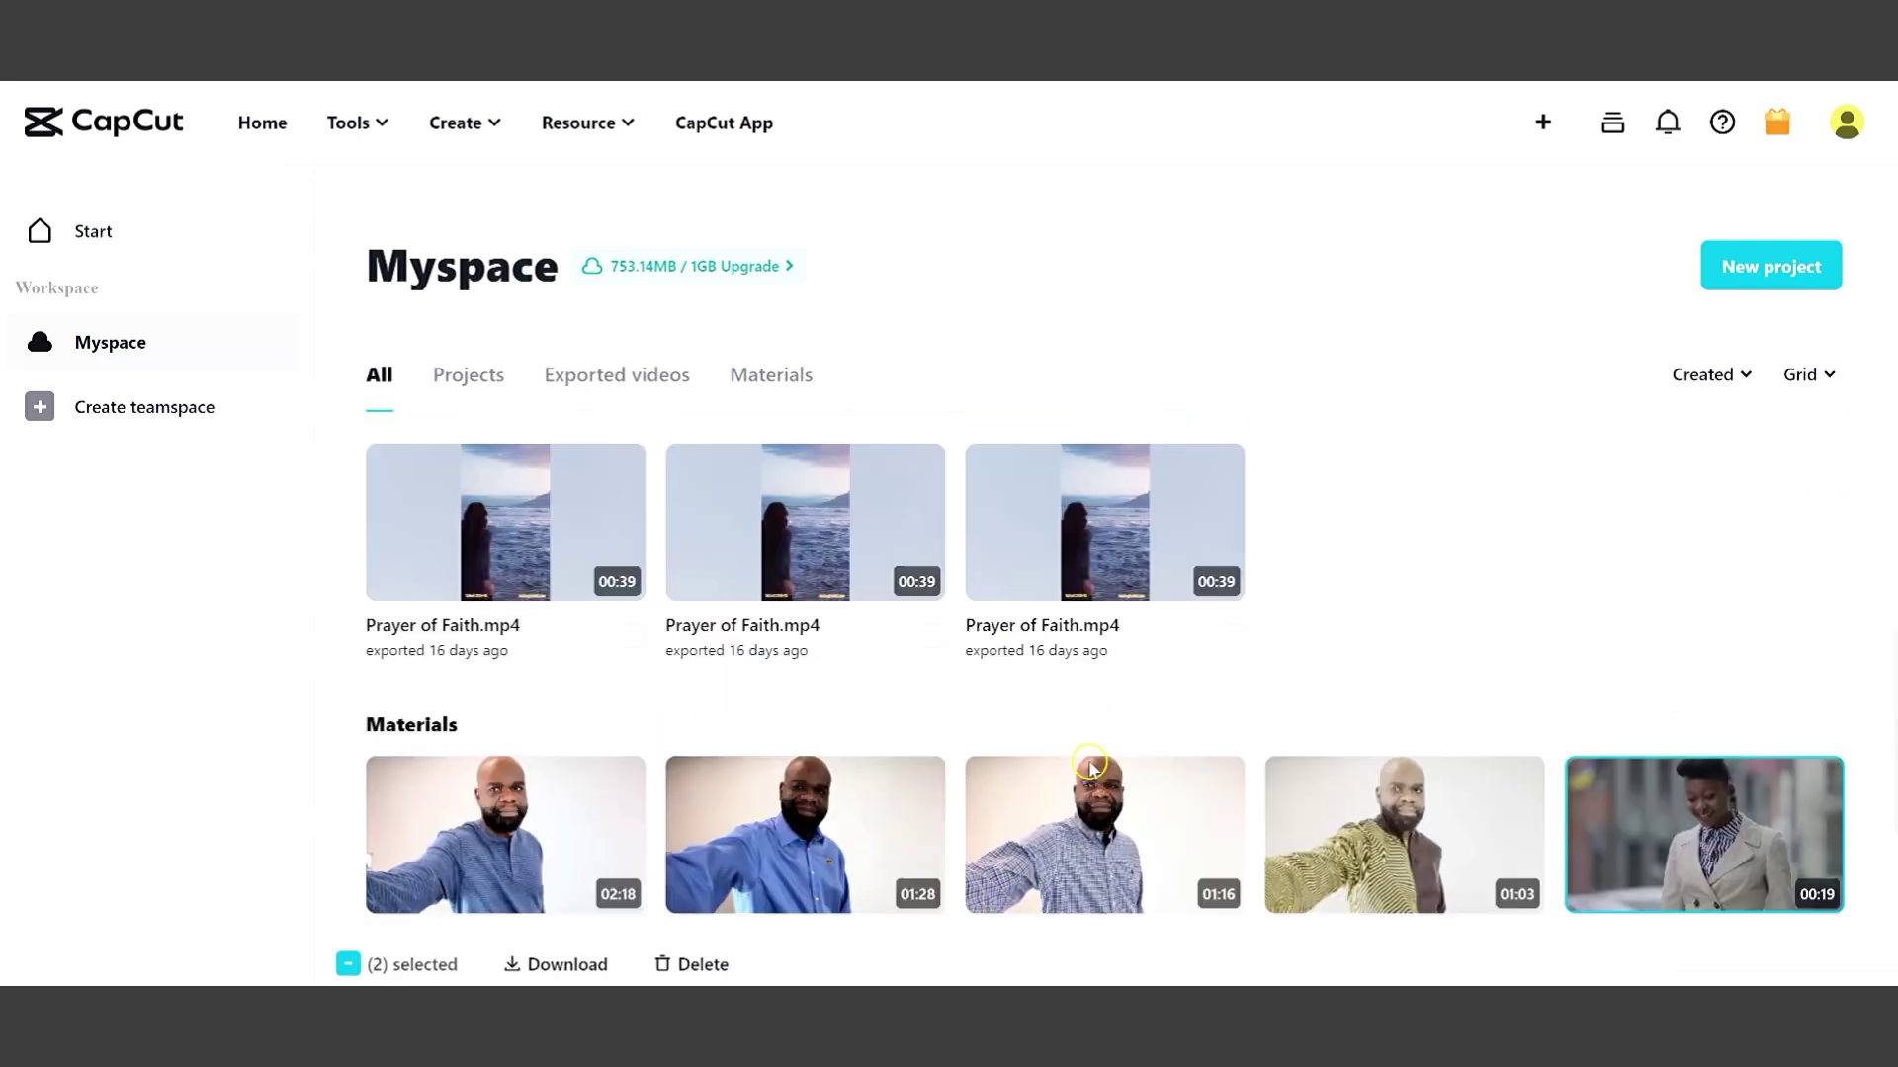
scroll(1037, 785, "up", 2)
scroll(1091, 770, "down", 1)
- Add all eight exported Prayer of Faith, Restoration and Favor videos to the selection
left_click(1227, 883)
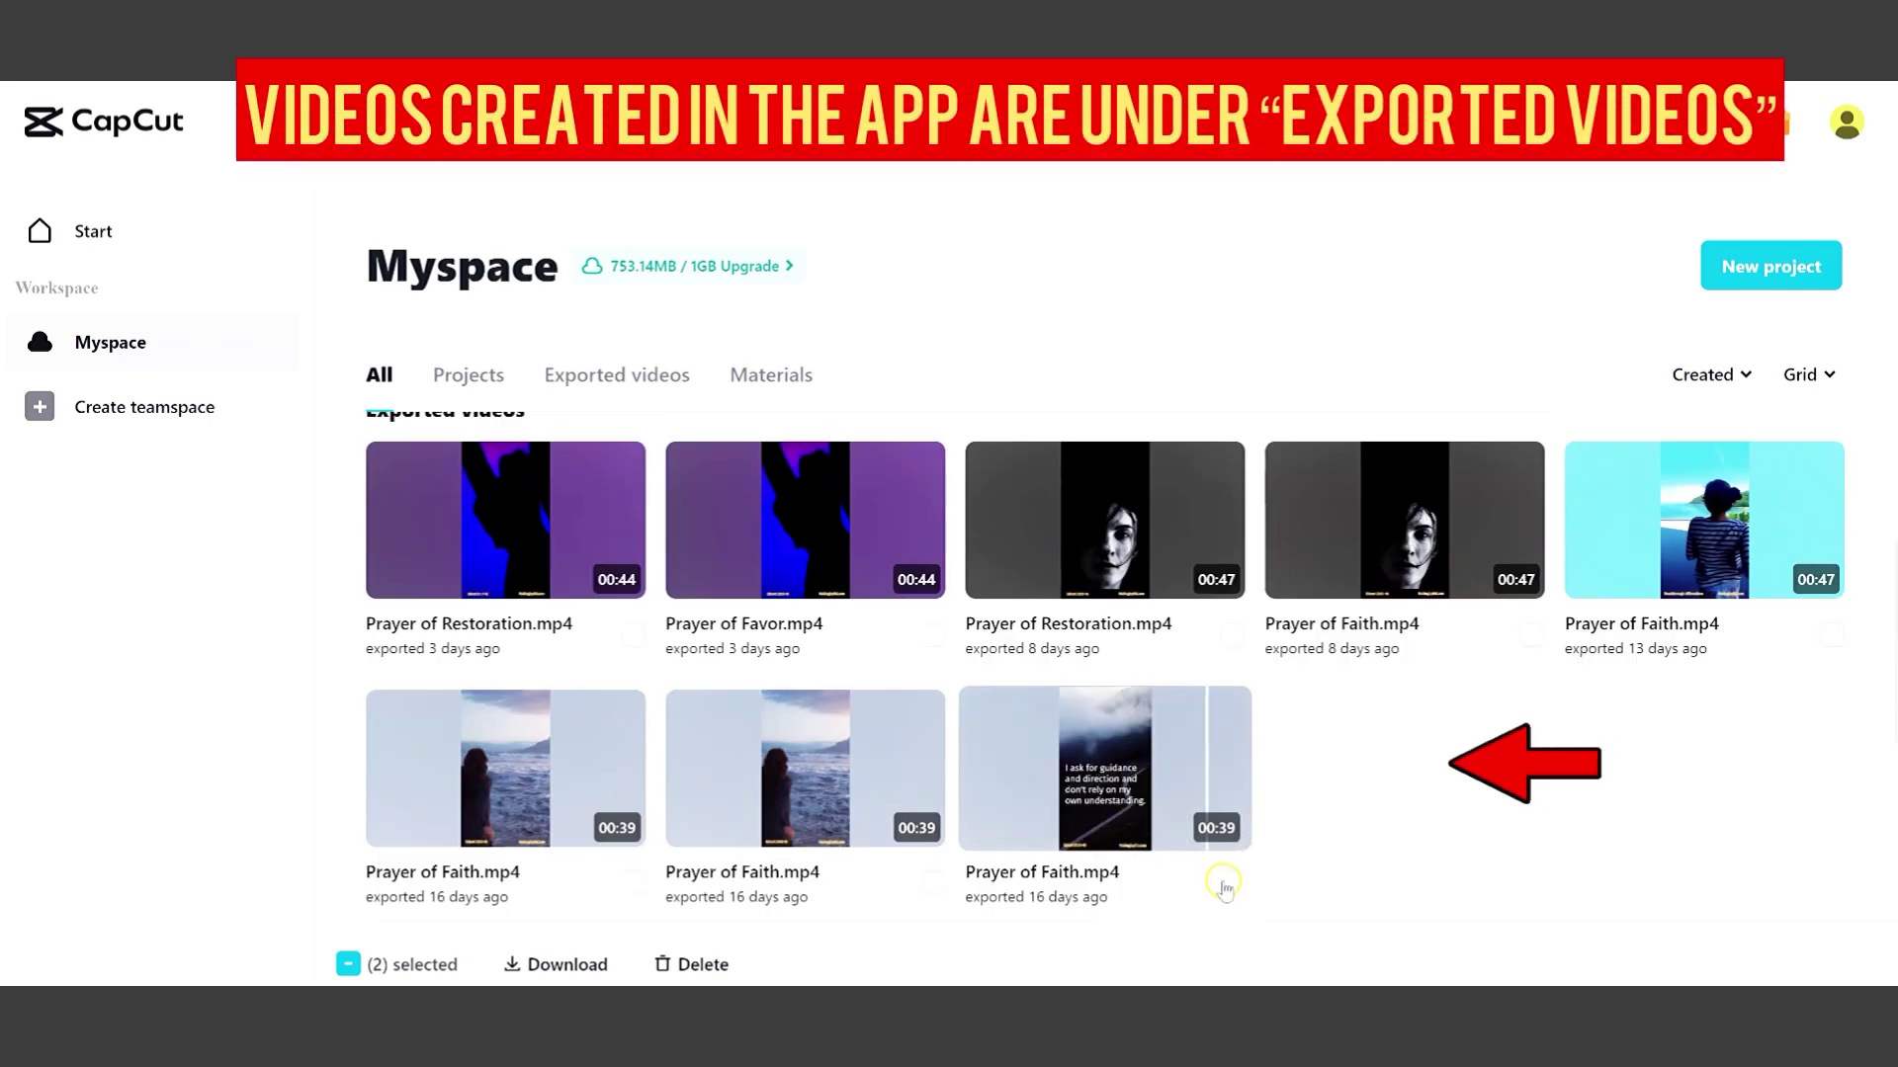
left_click(933, 882)
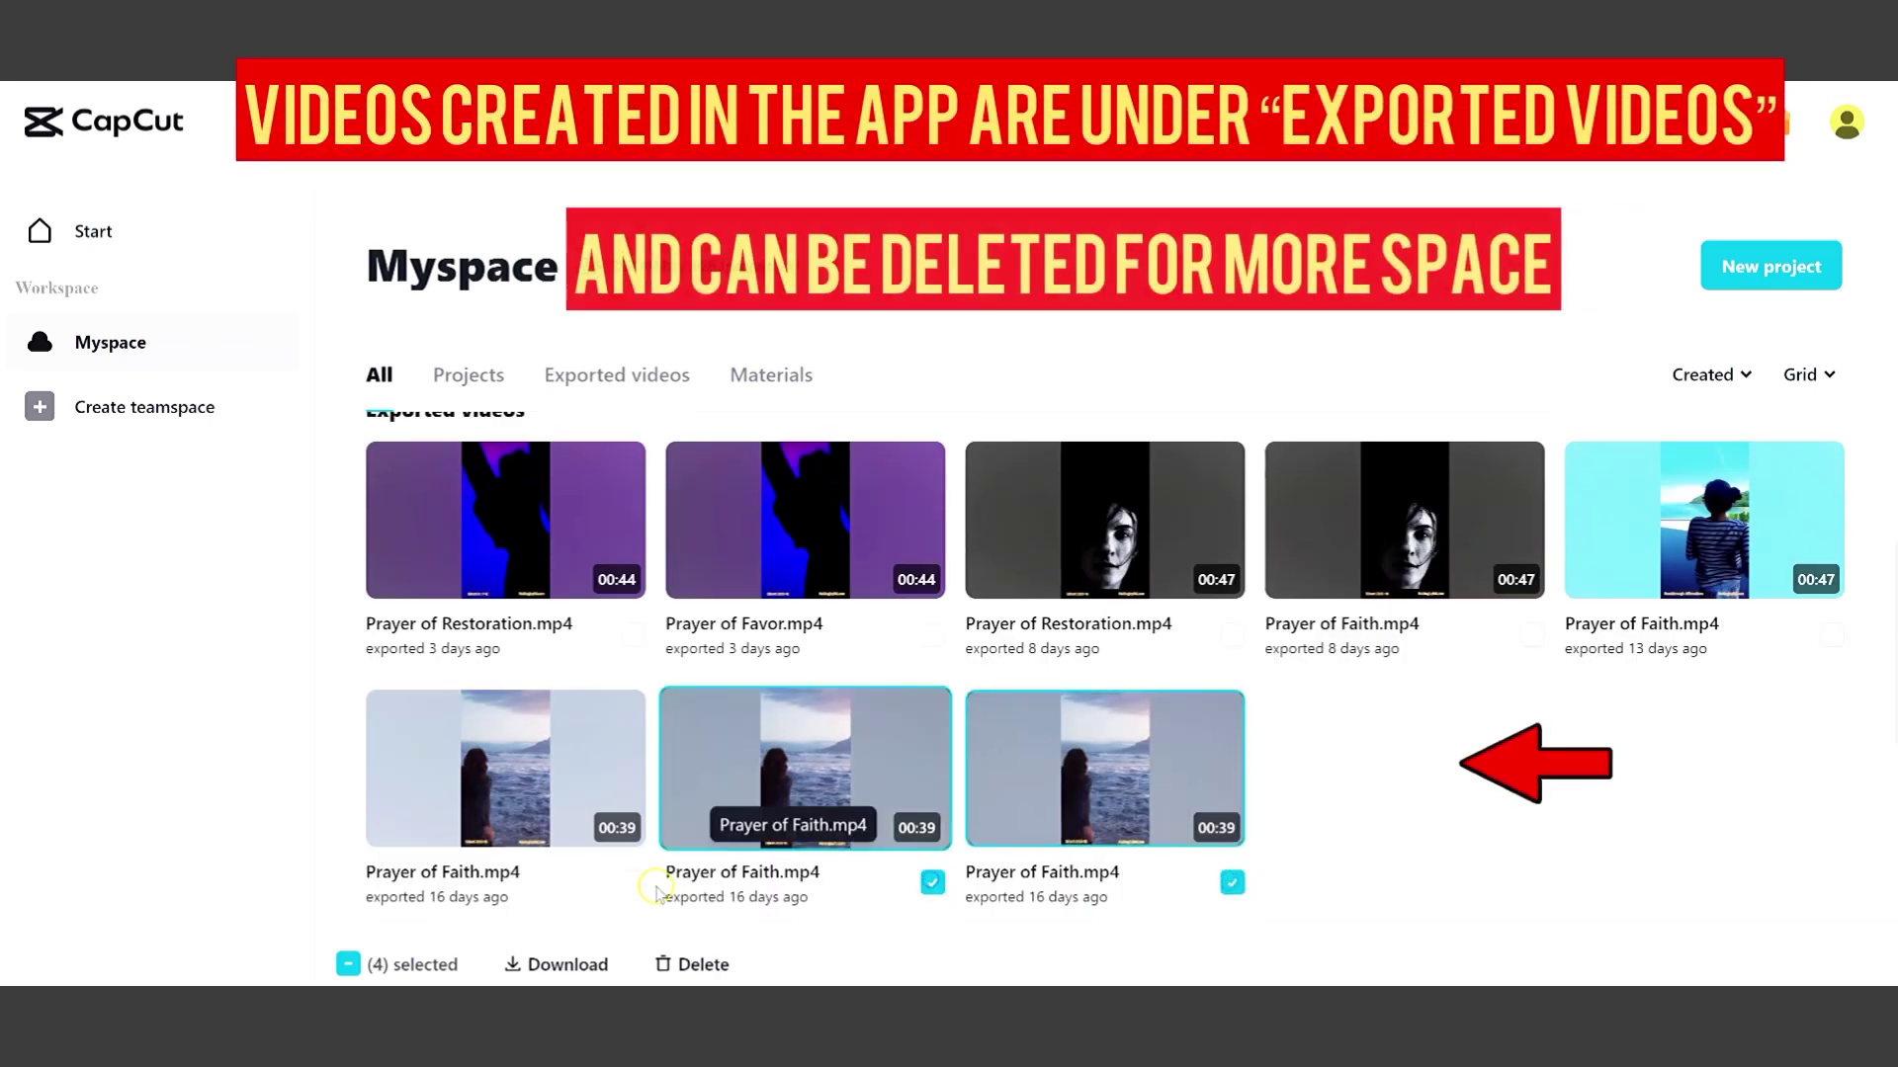
left_click(632, 882)
left_click(633, 636)
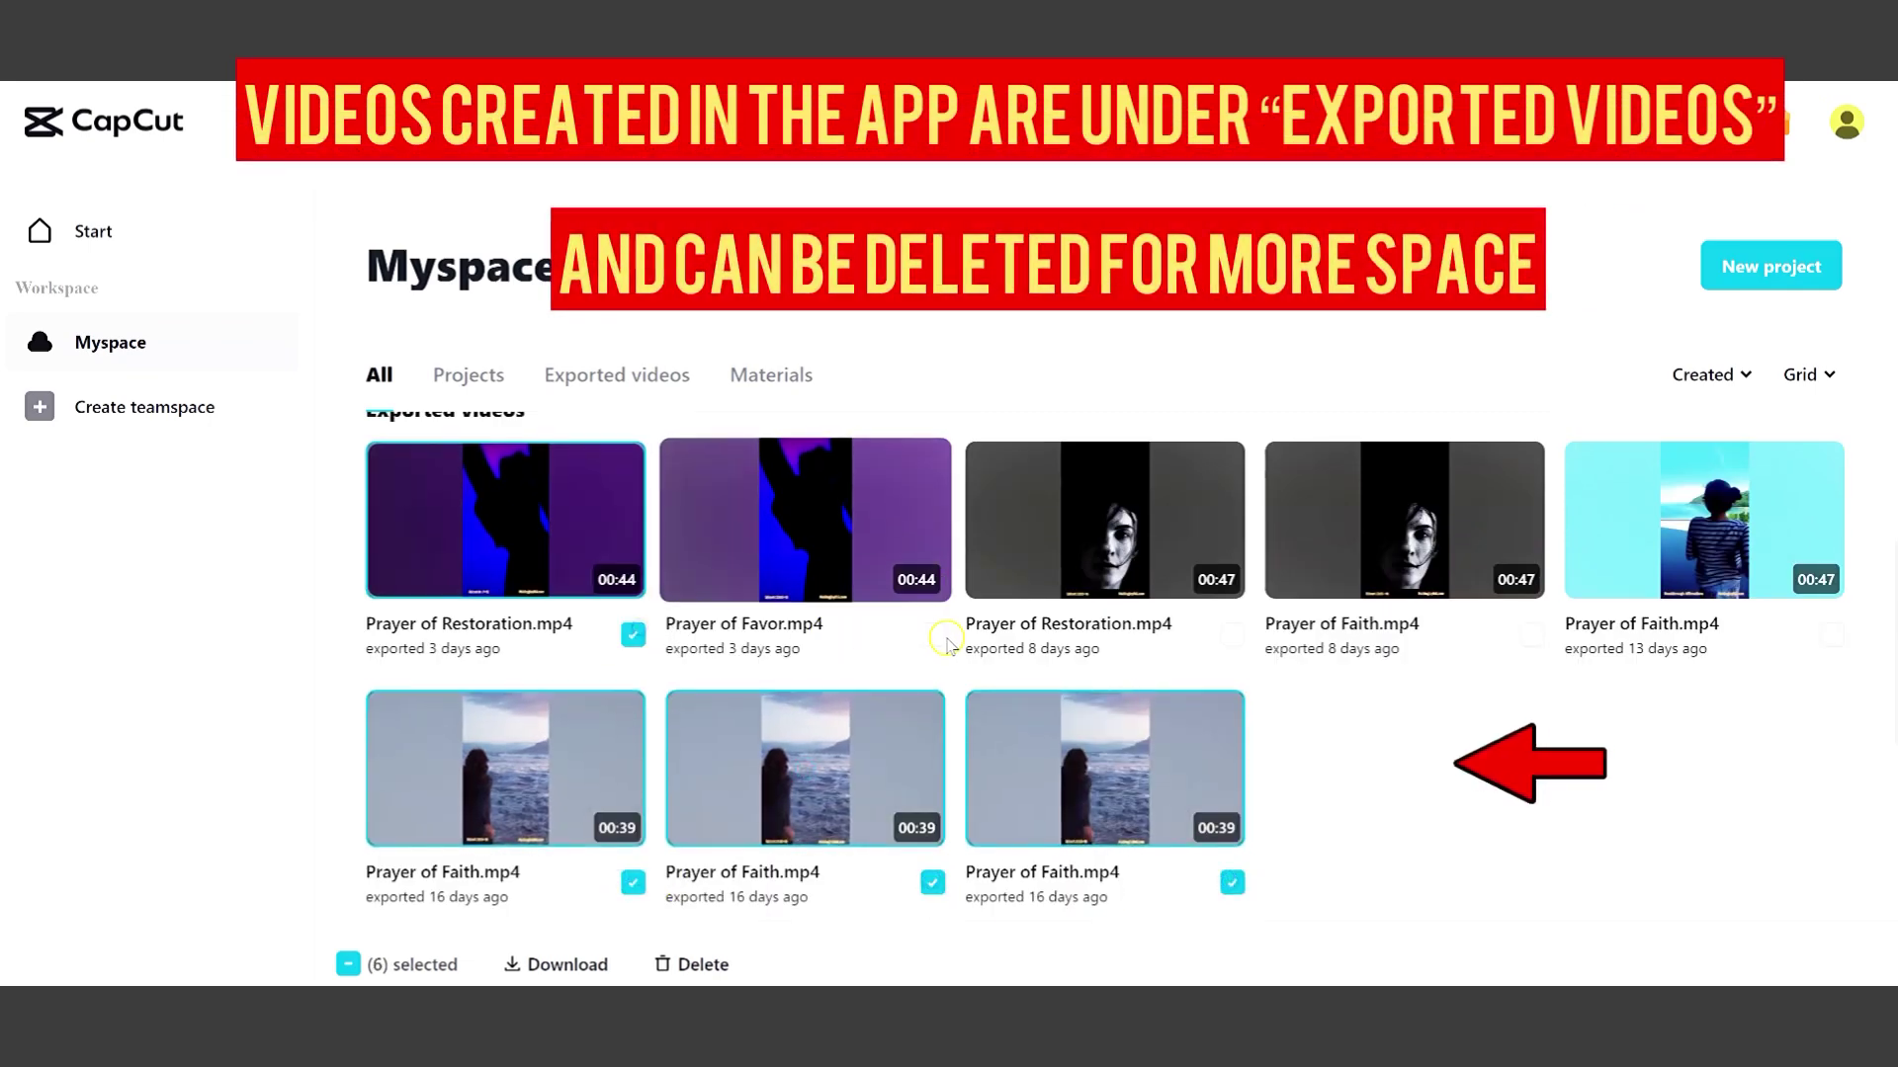
left_click(933, 635)
left_click(1231, 636)
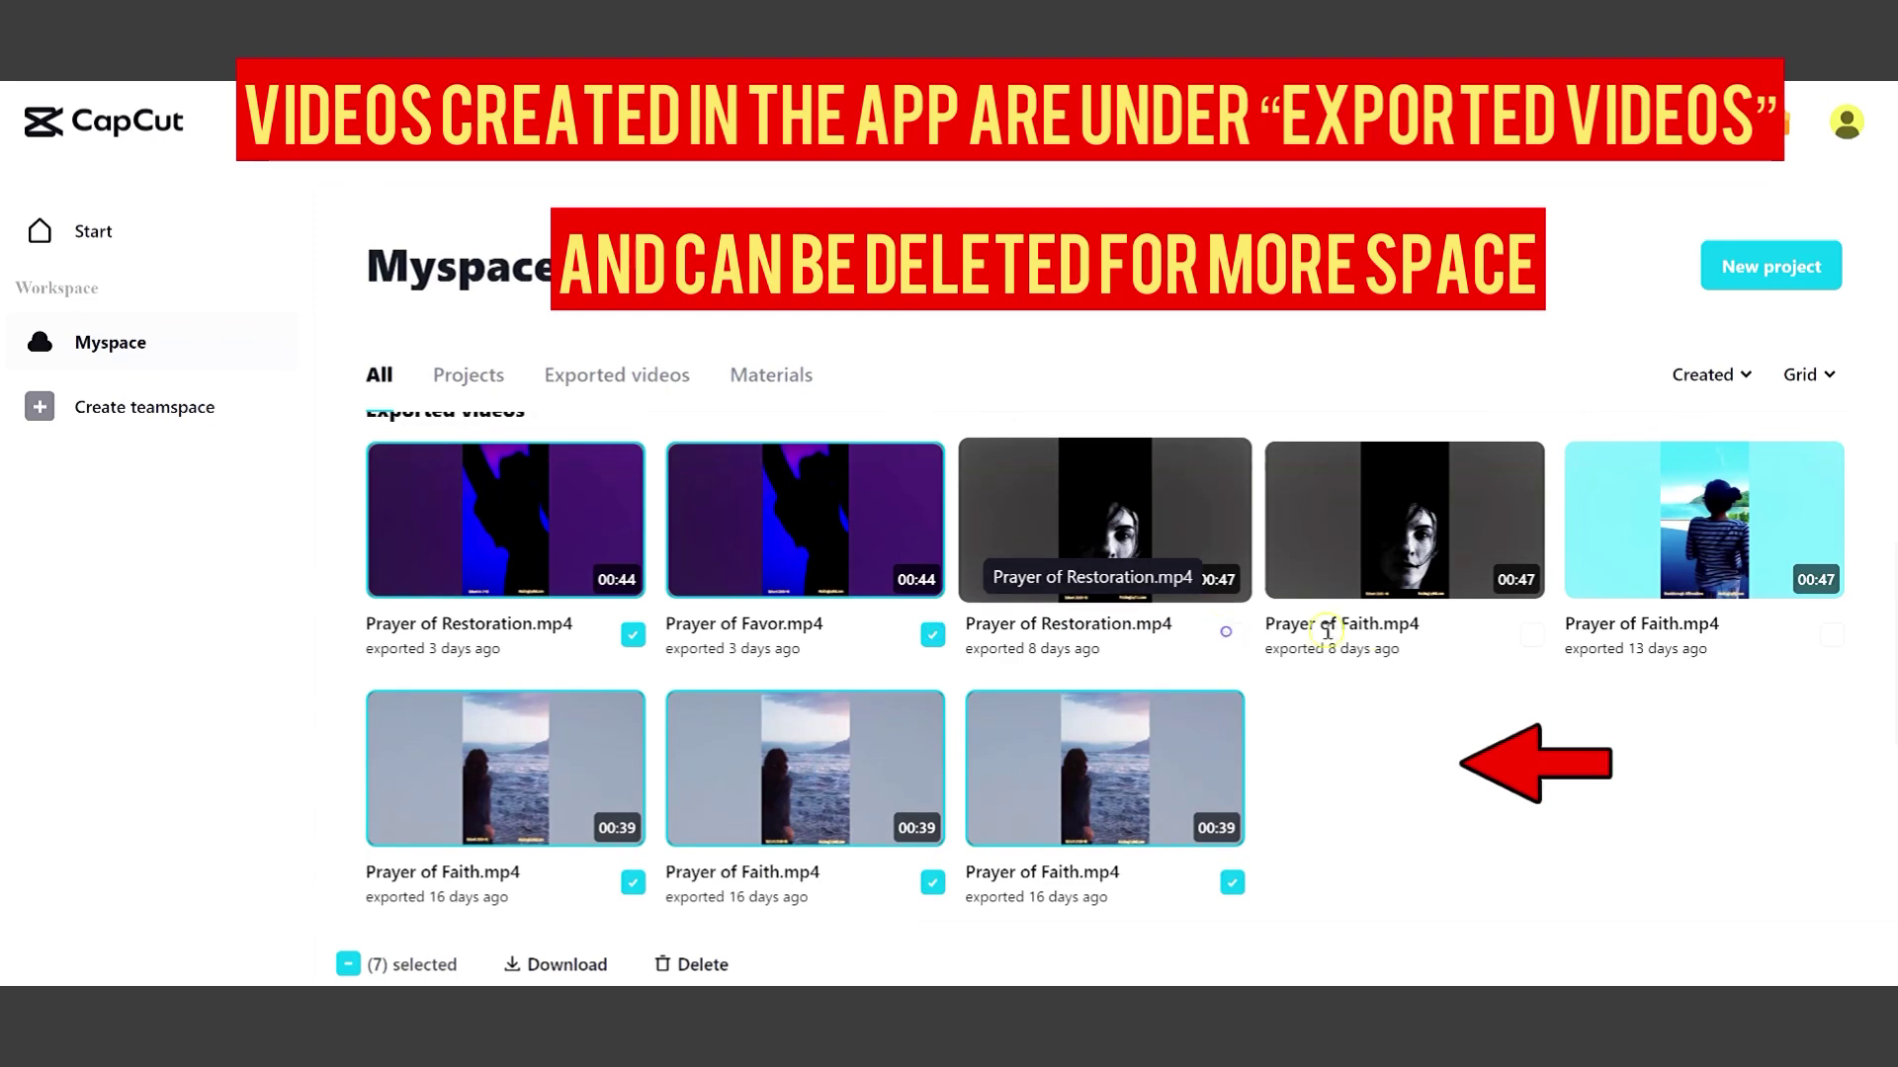
left_click(1532, 636)
left_click(1823, 634)
scroll(1694, 686, "down", 5)
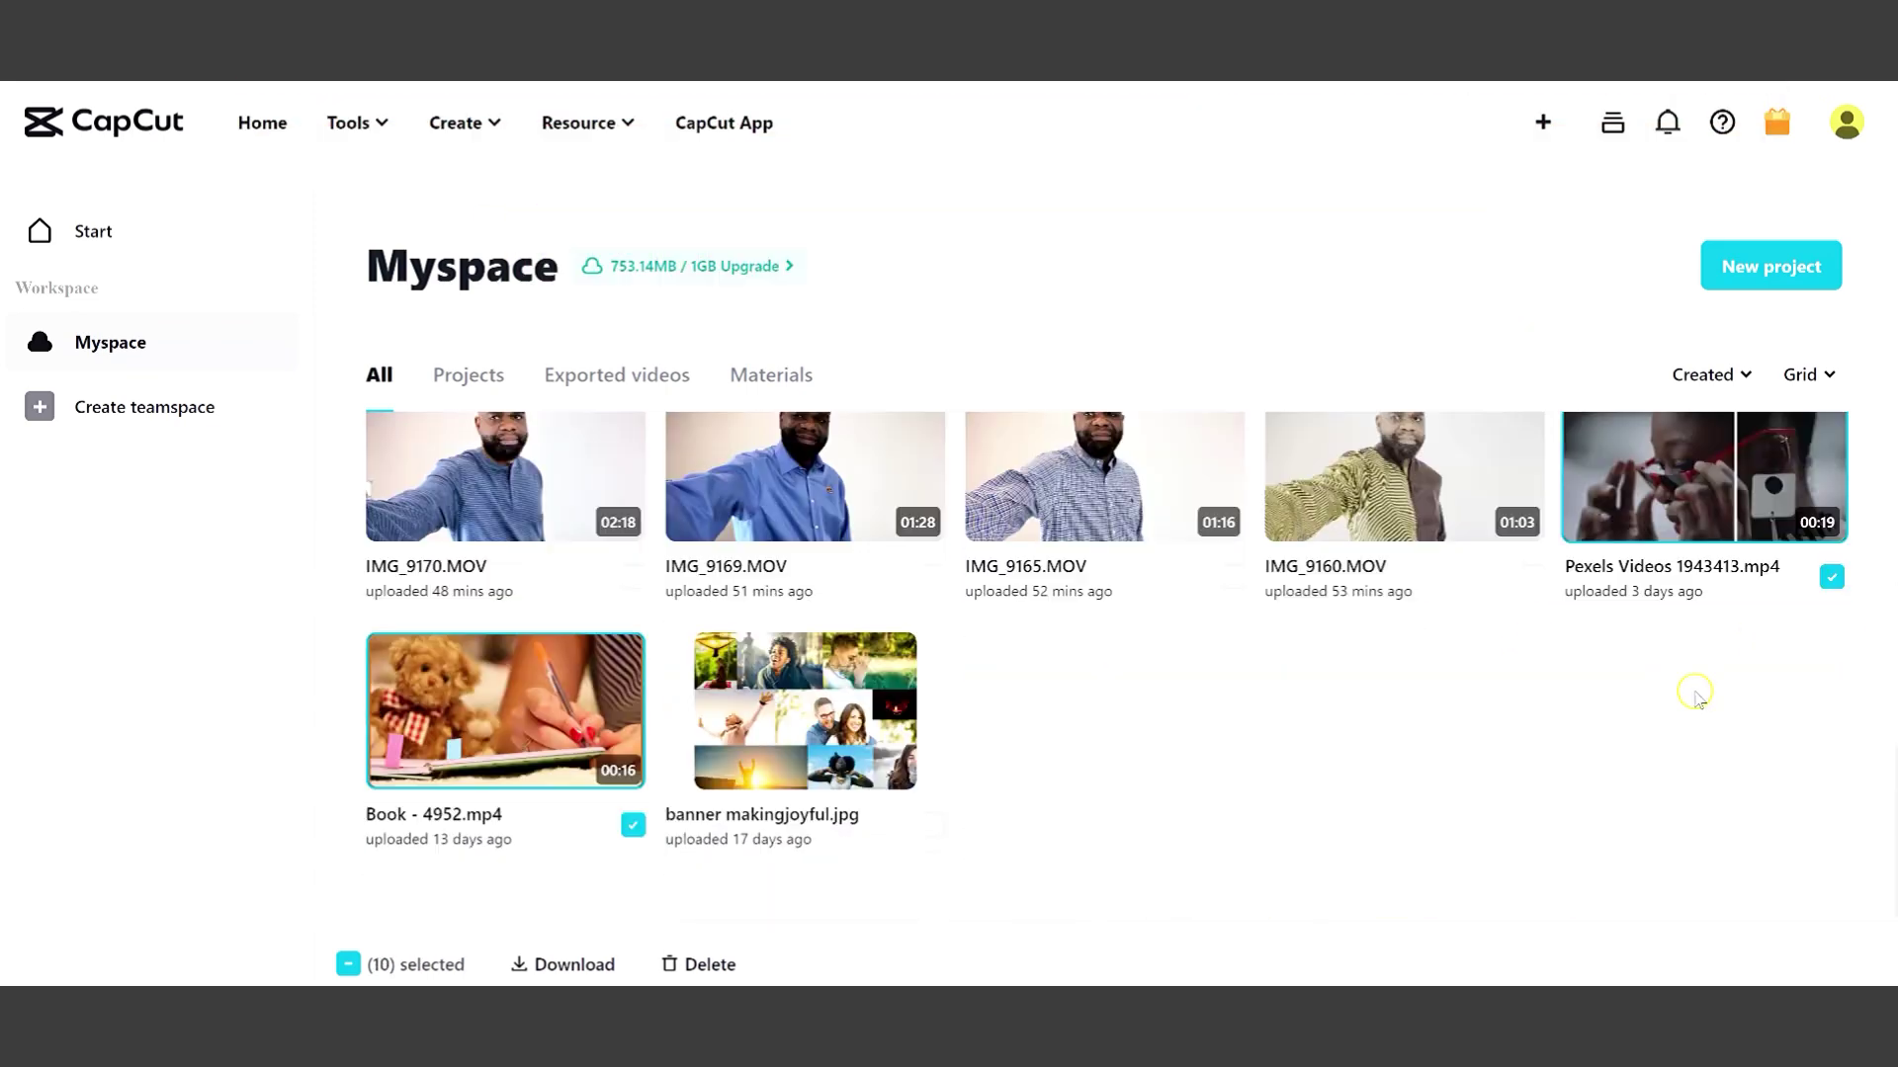
- Delete the ten selected files from the selection bar and confirm the prompt
left_click(706, 961)
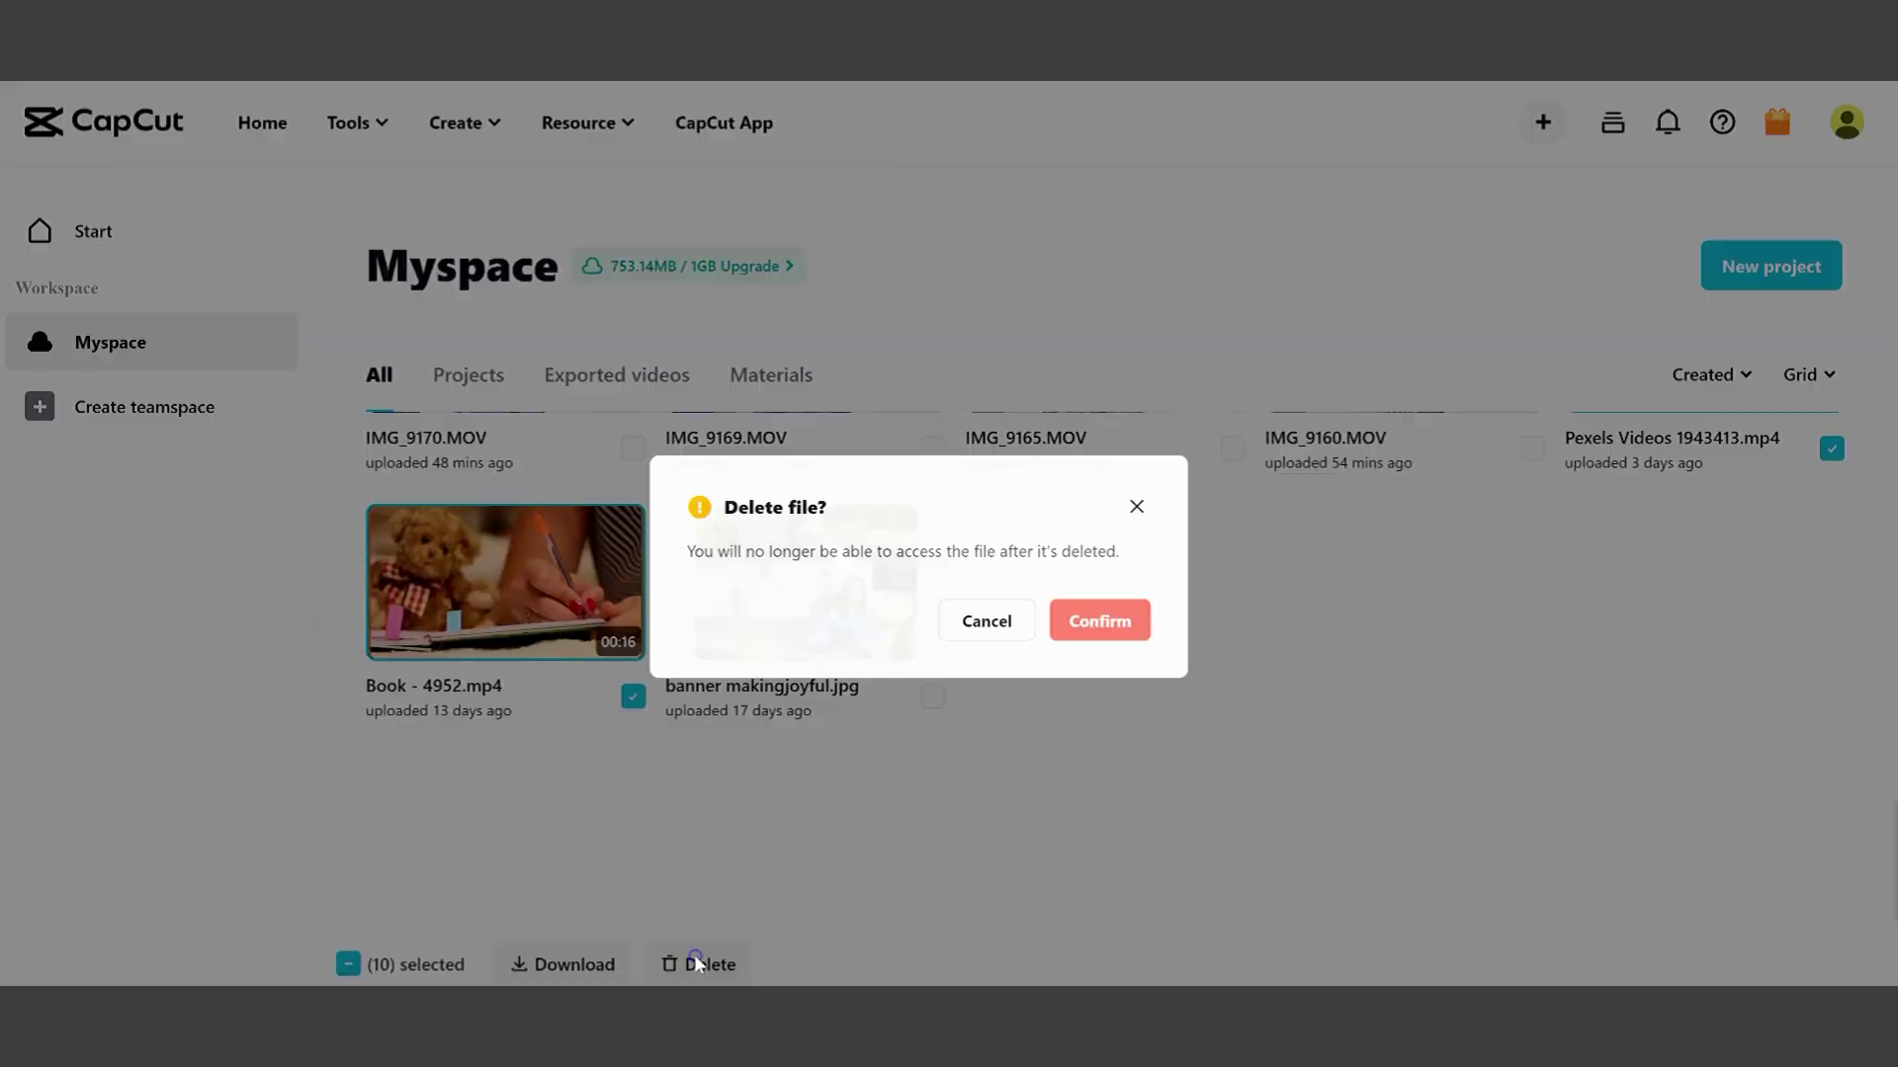
left_click(1150, 602)
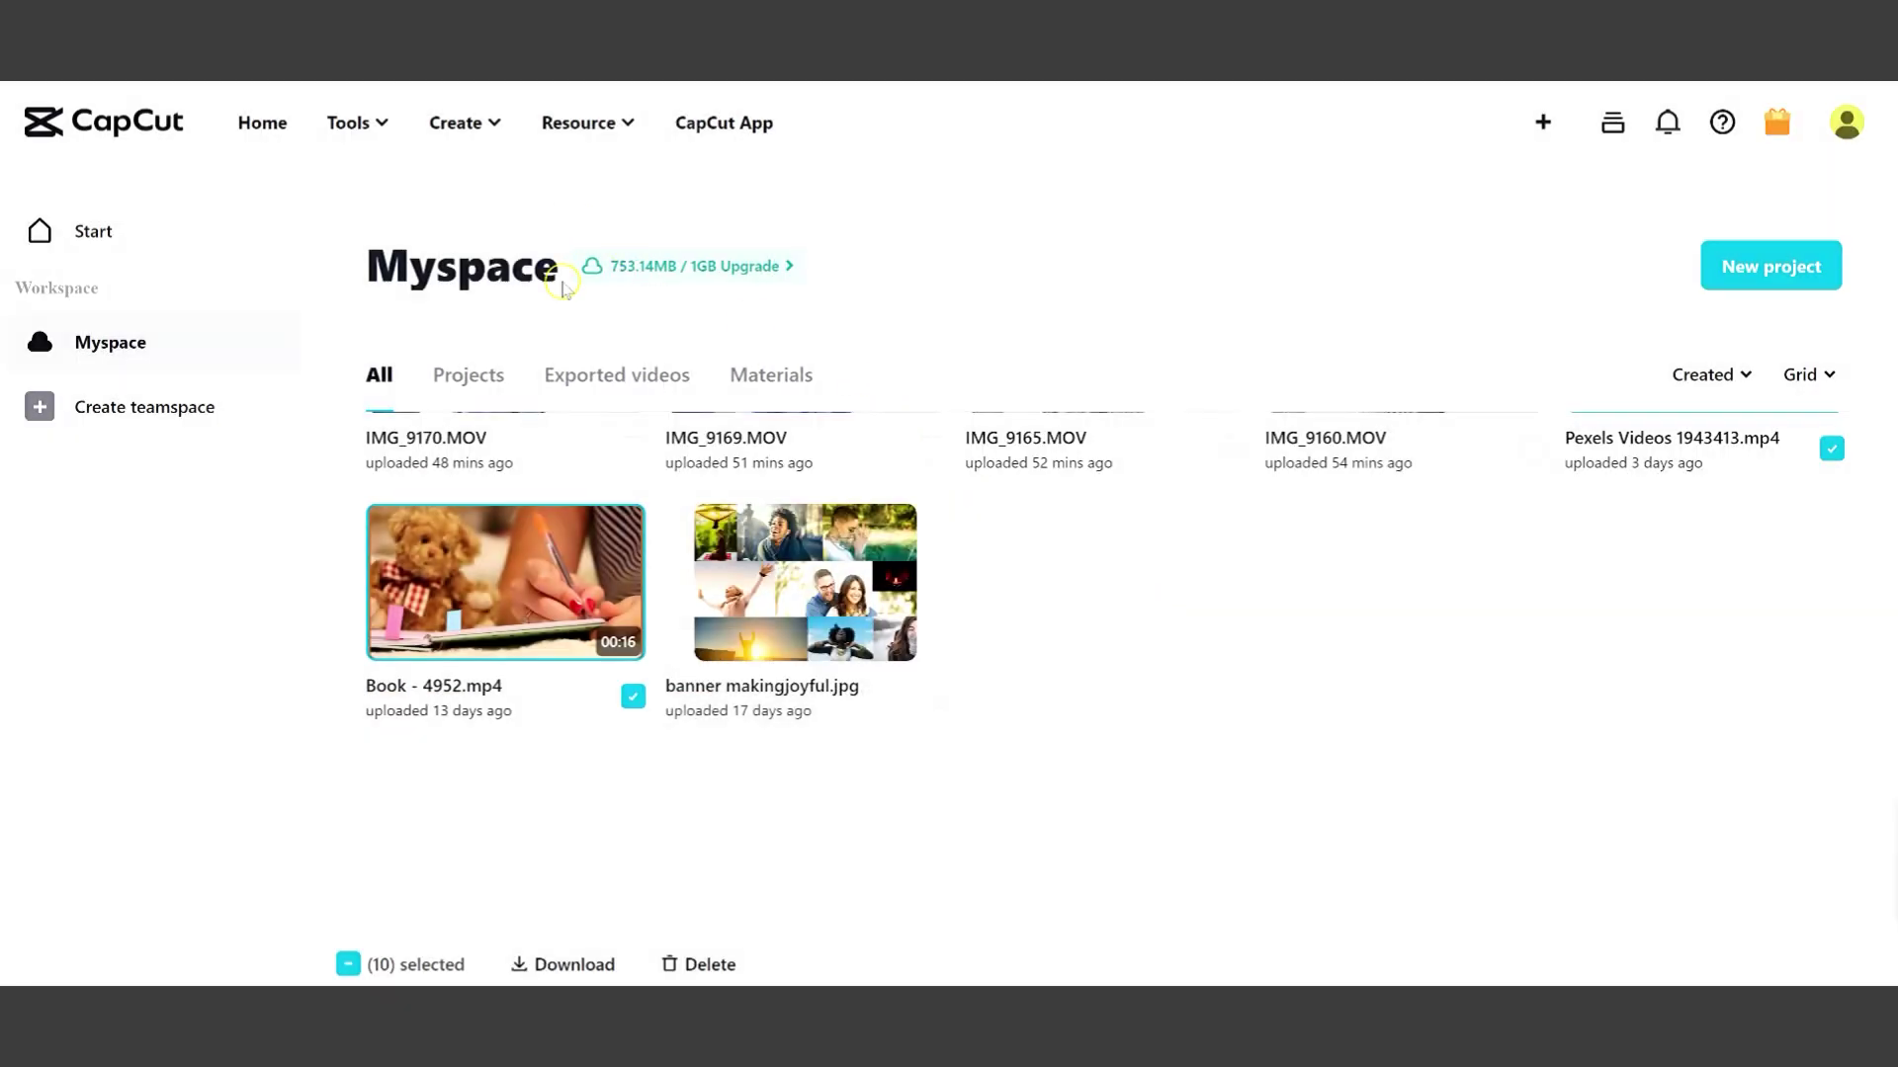